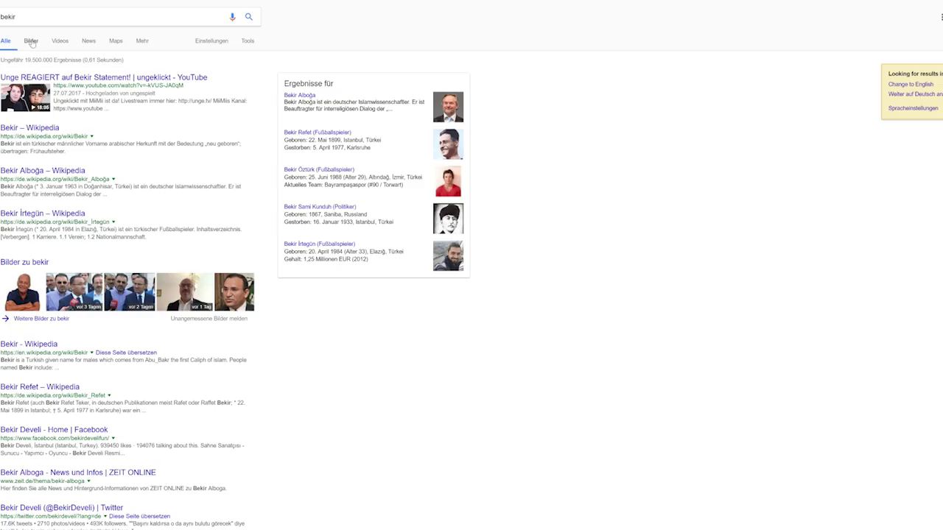
Step: Copy the red-shirt photo from the 'thatsbekir' Google Images results
left_click(31, 41)
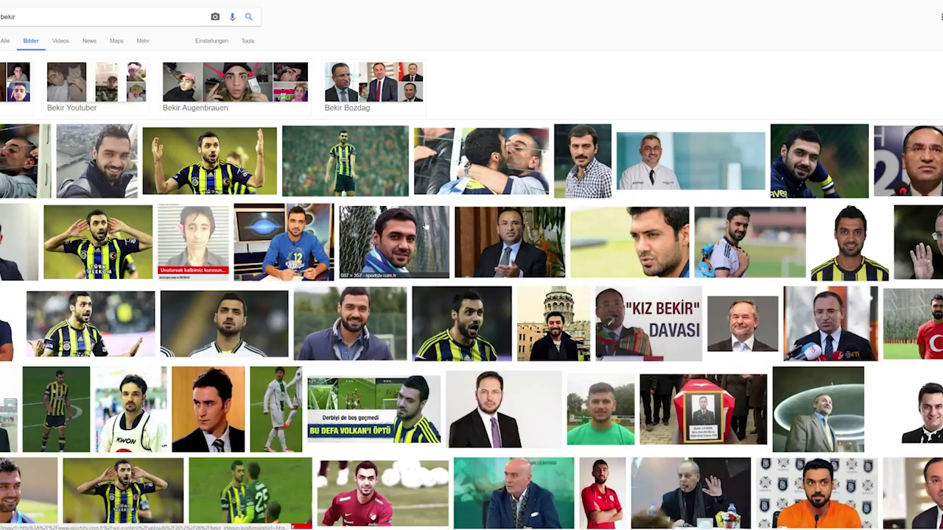
left_click(22, 85)
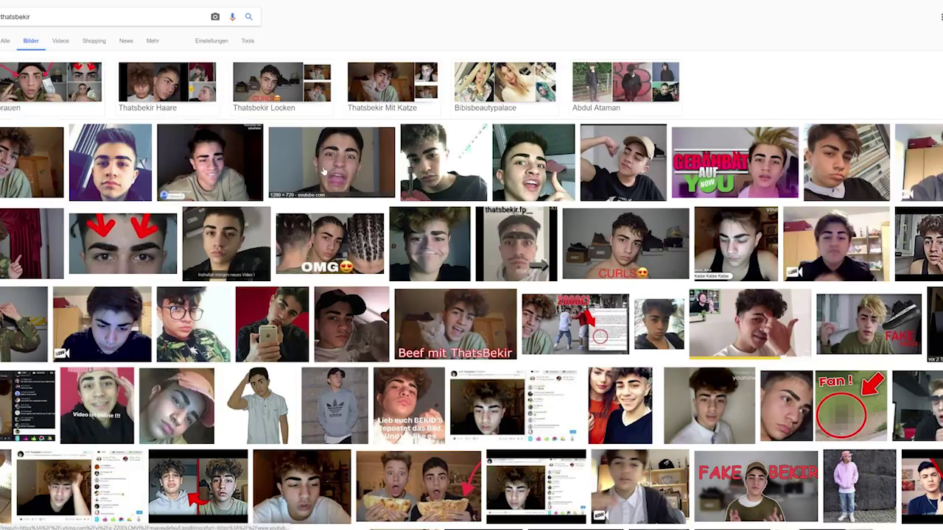
scroll(328, 171, "down", 6)
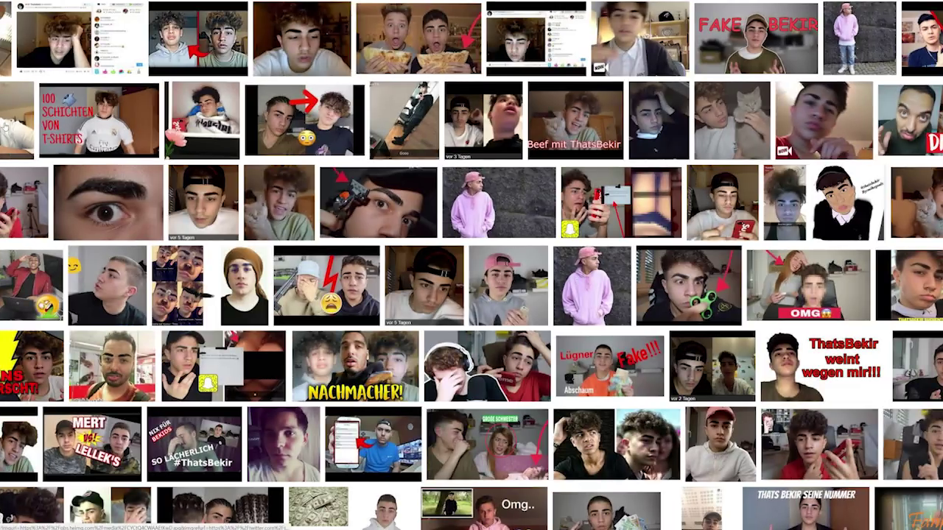
left_click(6, 190)
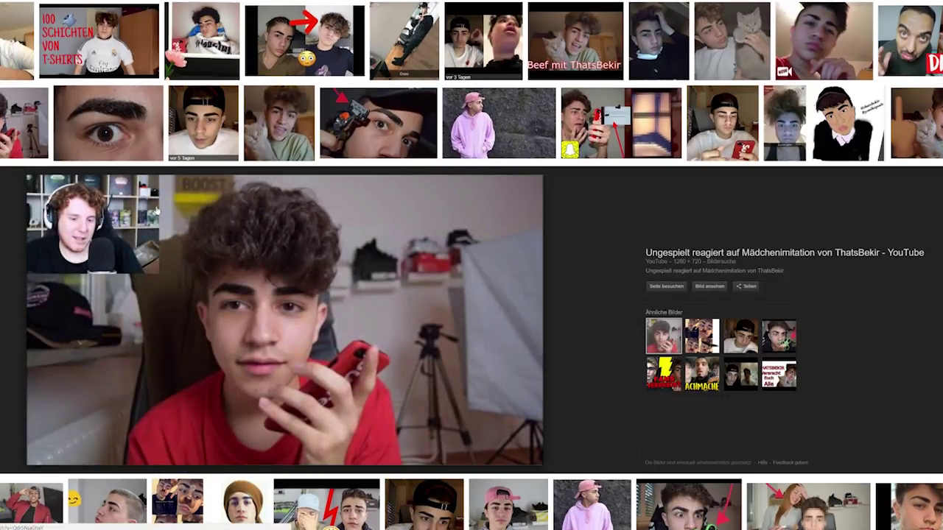
right_click(299, 252)
left_click(331, 323)
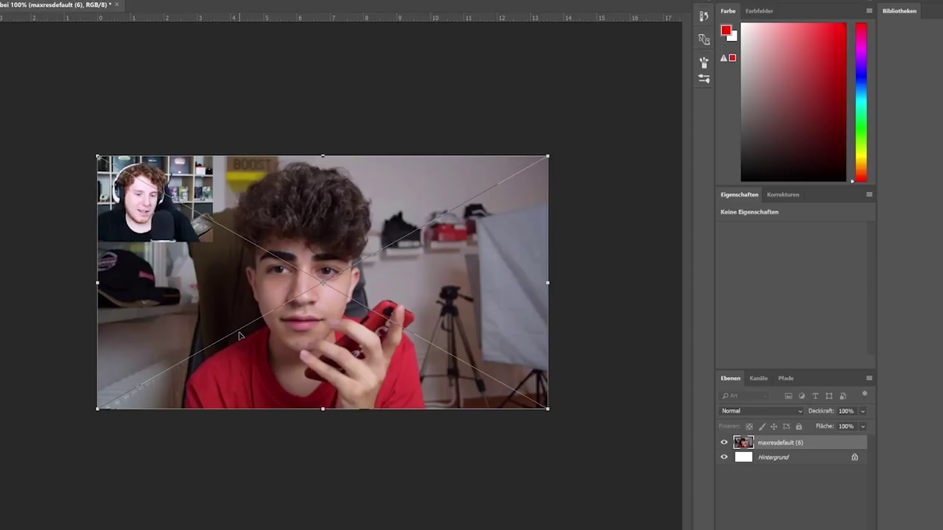
Step: Commit the pasted red-shirt photo and start a Polygonal Lasso outline around the person
key("Return")
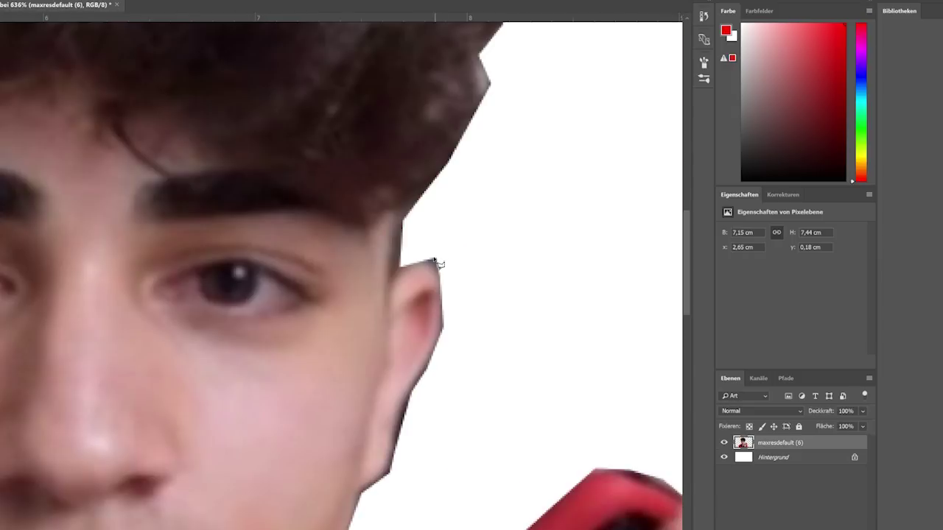
left_click(455, 303)
left_click(424, 398)
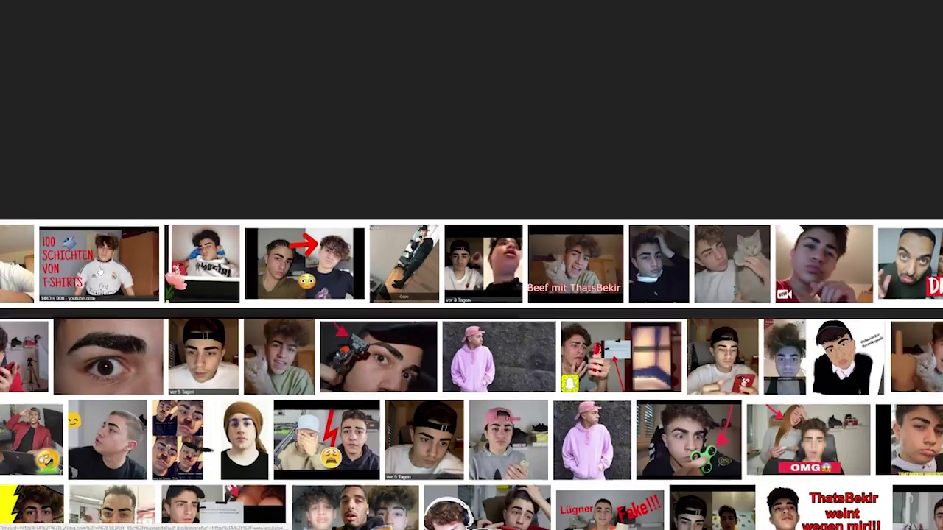
Step: Browse image results for Toad, previewing the red mushroom hat and Toad cartoon artwork
left_click(99, 271)
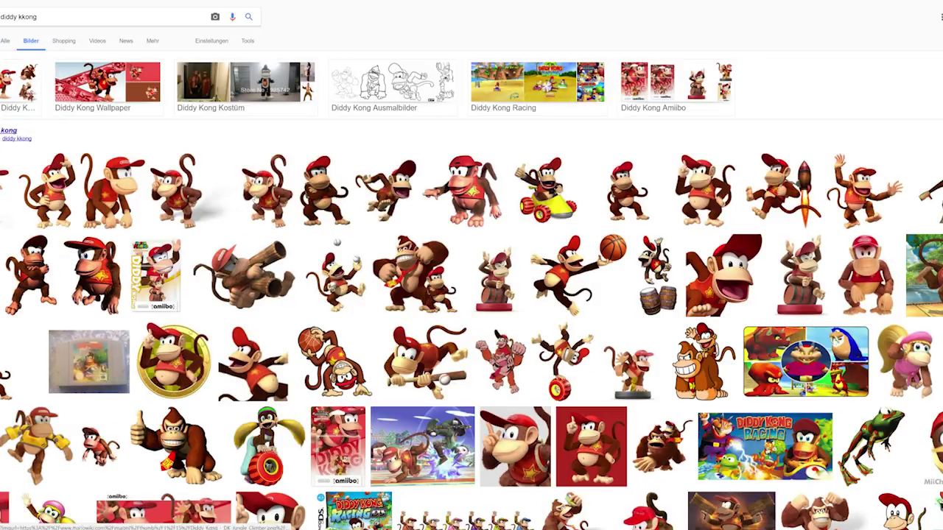
key("BackSpace")
key("Return")
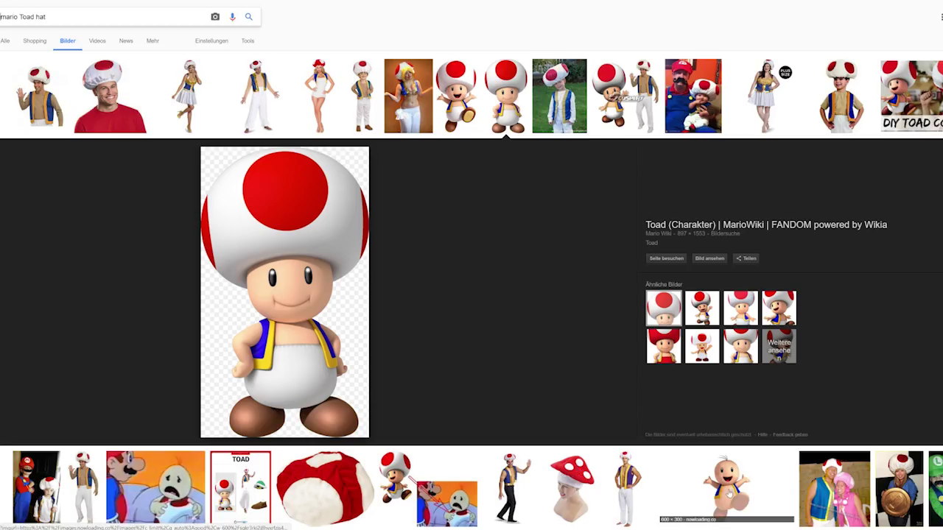
left_click(729, 488)
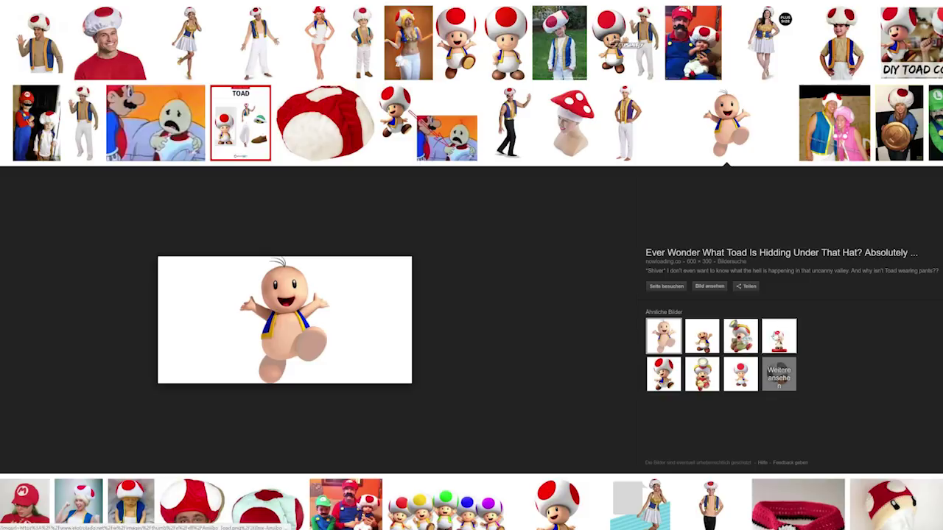
key("Escape")
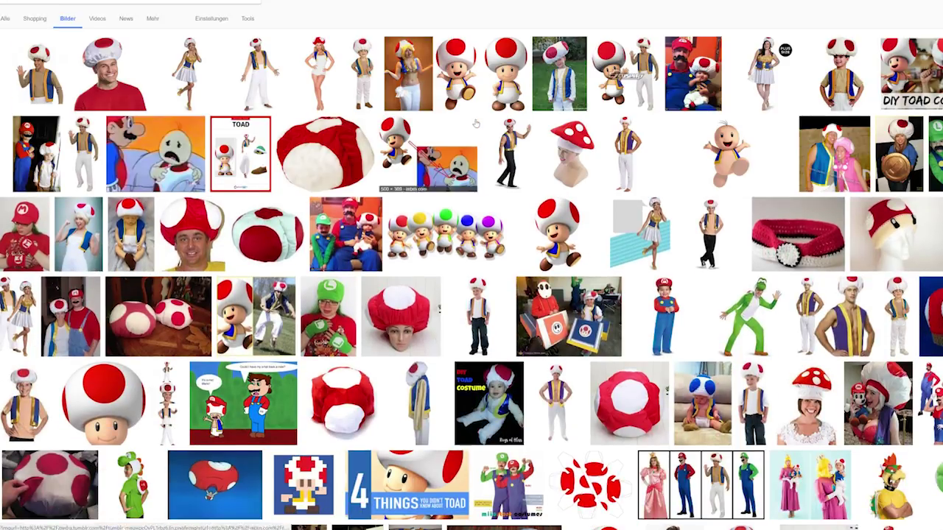
scroll(457, 139, "up", 1)
left_click(571, 175)
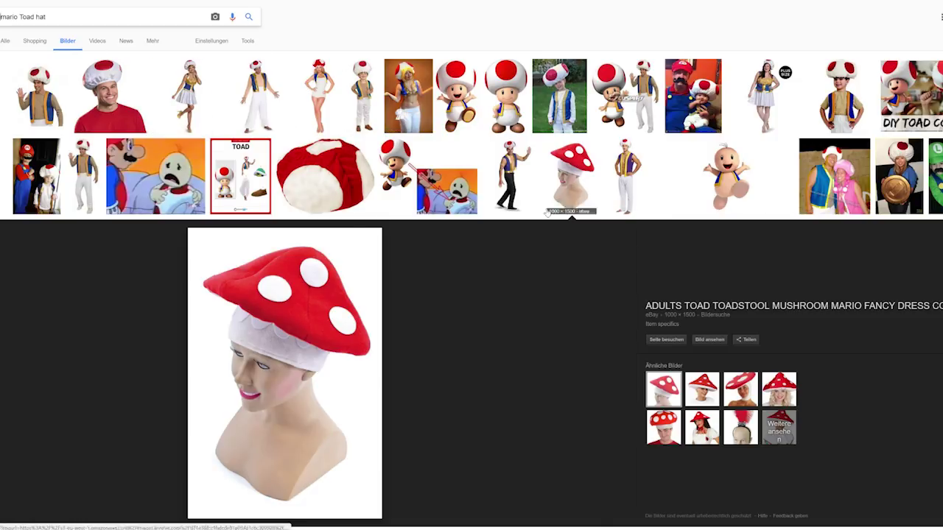
left_click(194, 175)
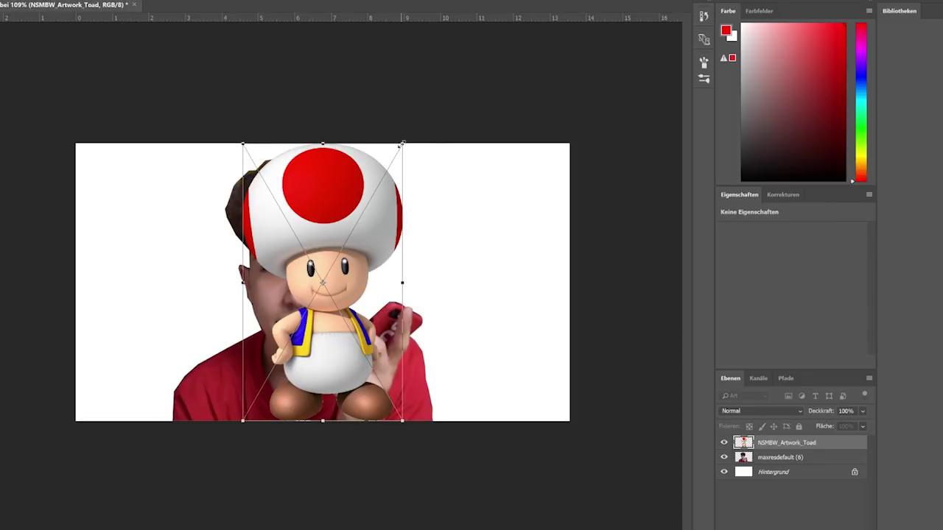
Step: Shrink, position and slightly tilt the Toad artwork over the person's head
left_click_drag(401, 144, 392, 160)
left_click_drag(347, 288, 347, 279)
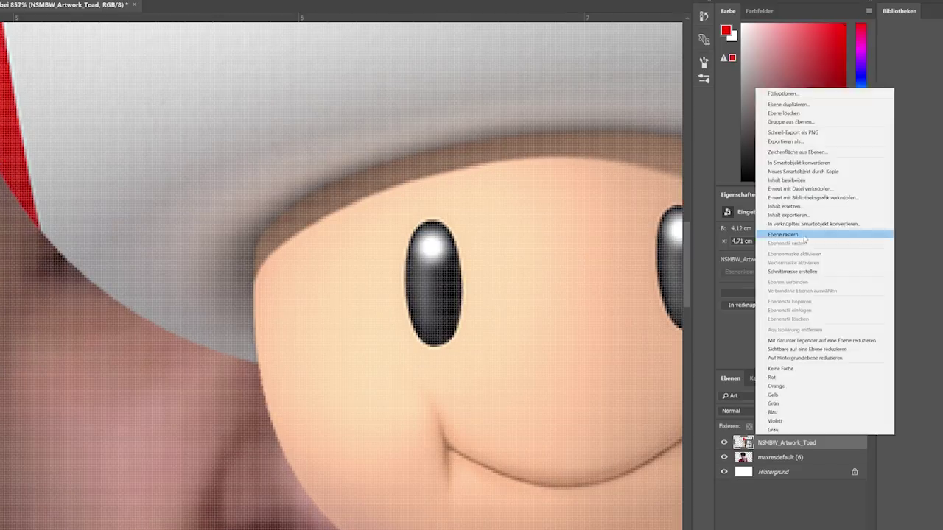
scroll(457, 152, "down", 3)
scroll(105, 445, "up", 3)
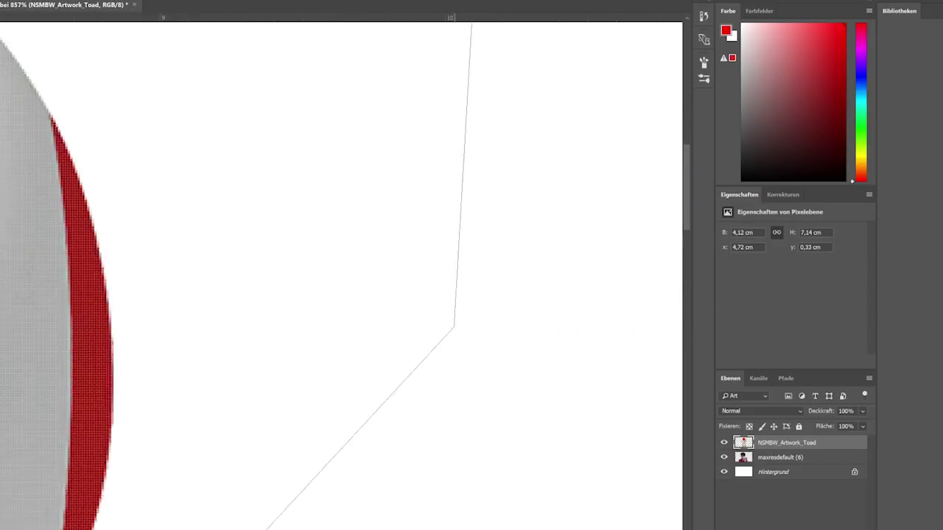
scroll(106, 445, "down", 5)
scroll(106, 444, "down", 5)
scroll(106, 445, "down", 3)
left_click_drag(411, 288, 376, 243)
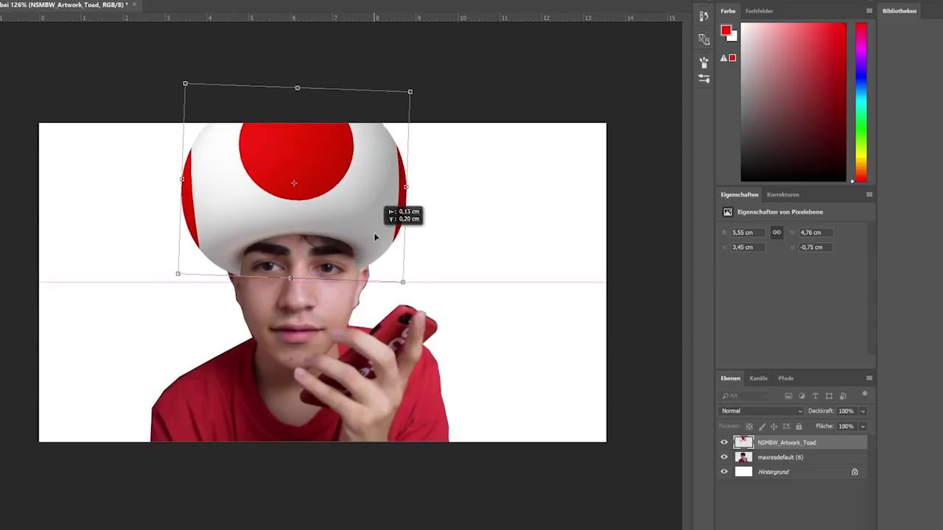
key("Return")
scroll(339, 265, "up", 3)
Step: With the Toad layer hidden, Liquify the person's forehead hair flat
left_click(723, 442)
left_click(780, 457)
key("ctrl+shift+x")
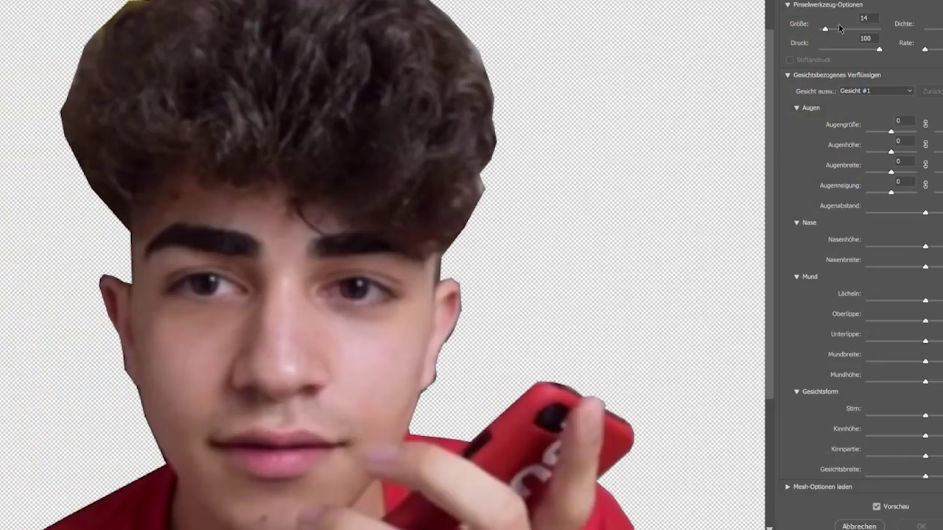
left_click_drag(352, 204, 368, 221)
left_click_drag(324, 192, 158, 169)
left_click_drag(324, 169, 338, 221)
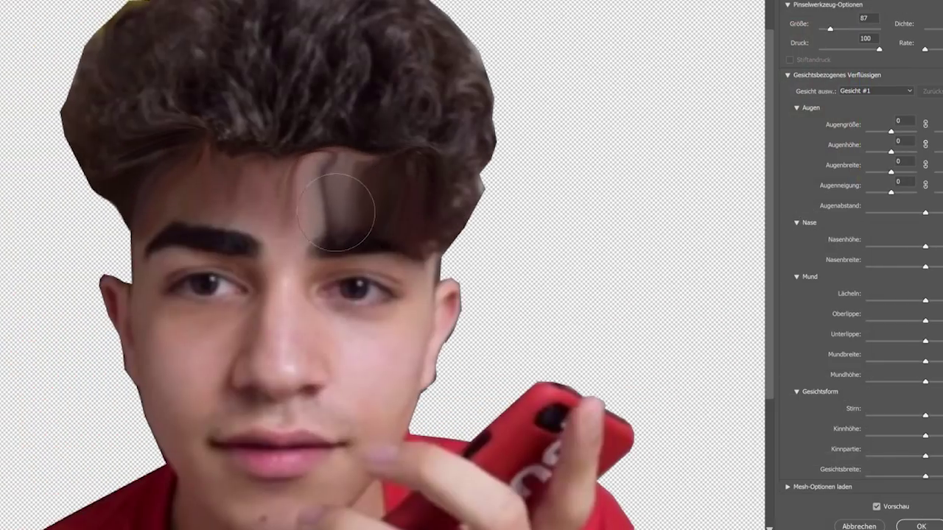
key("Return")
Step: Warp the Toad hat so its brim bends down over the forehead toward the eye line
left_click(724, 441)
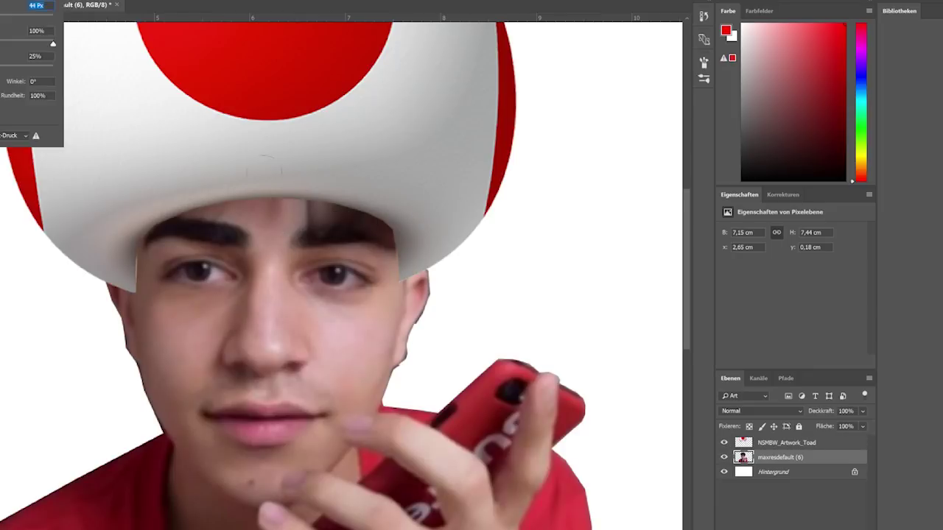
left_click(781, 442)
key("ctrl+t")
mouse_move(425, 246)
left_mouse_down()
mouse_move(268, 217)
mouse_move(264, 249)
left_mouse_up()
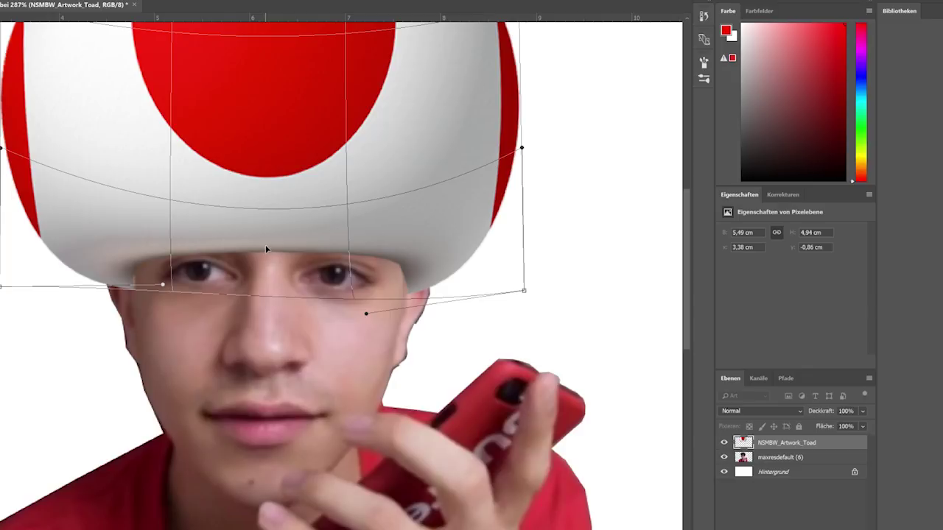
mouse_move(267, 247)
left_mouse_down()
mouse_move(265, 200)
mouse_move(258, 255)
mouse_move(269, 188)
left_mouse_up()
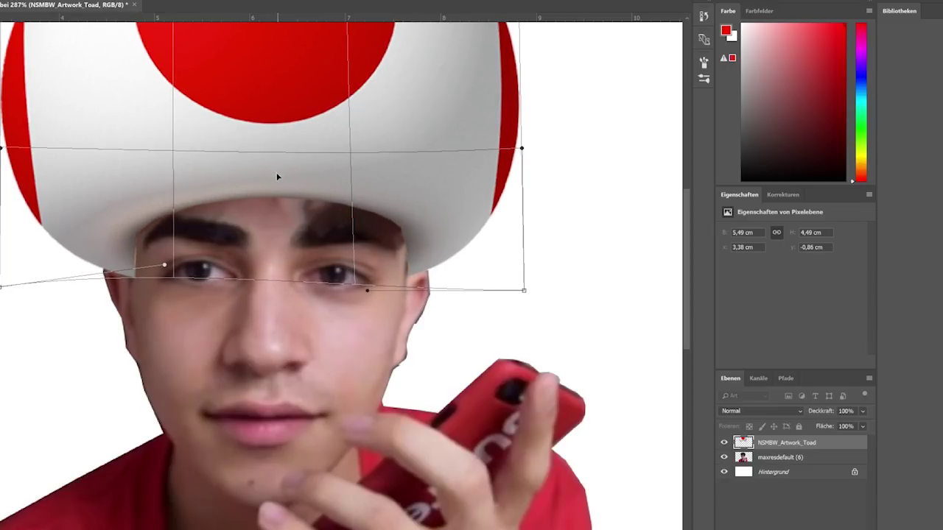
left_click_drag(279, 174, 272, 236)
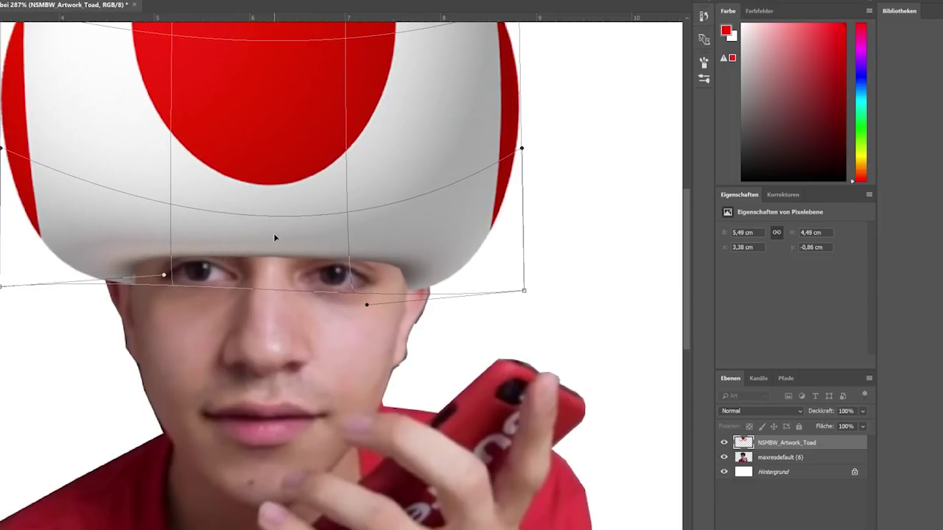
mouse_move(360, 284)
left_mouse_down()
mouse_move(427, 254)
mouse_move(422, 259)
left_mouse_up()
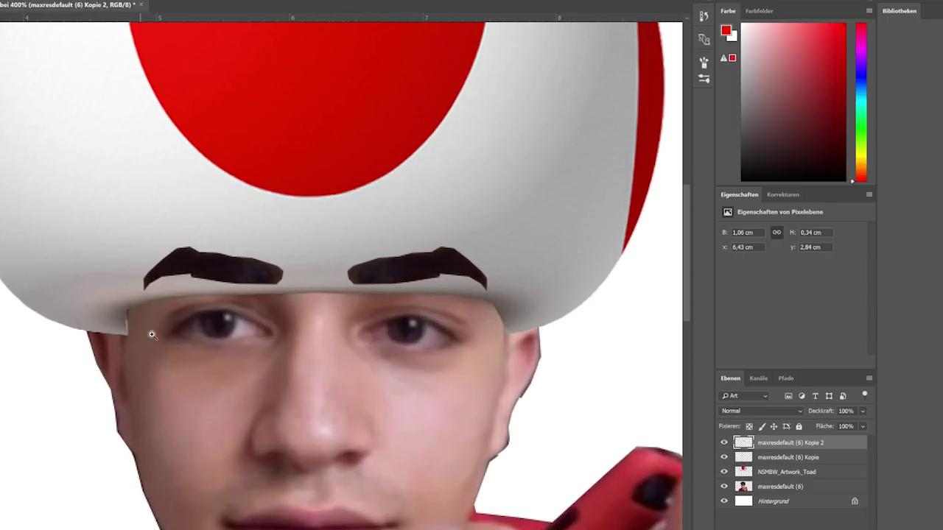
Step: Erase the brown fringe at the left edge of the Toad hat's brim
left_click(176, 335)
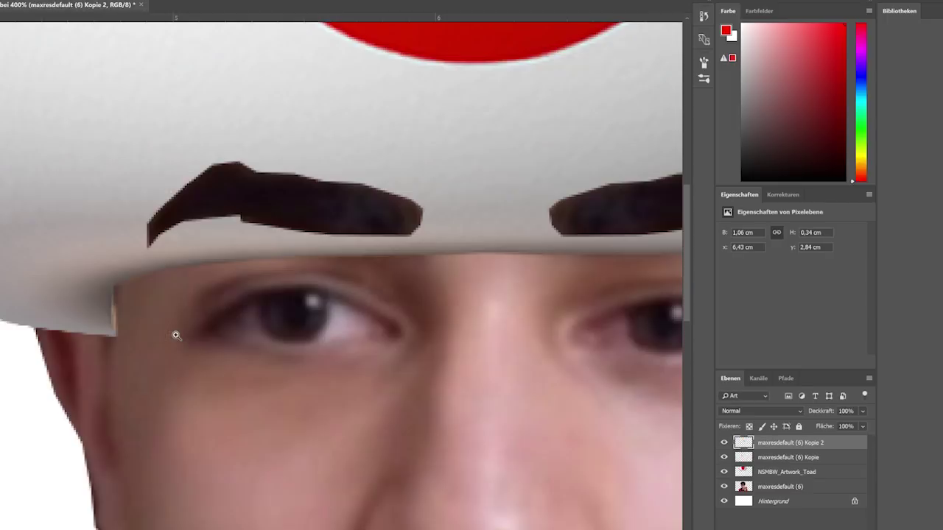
left_click(775, 472)
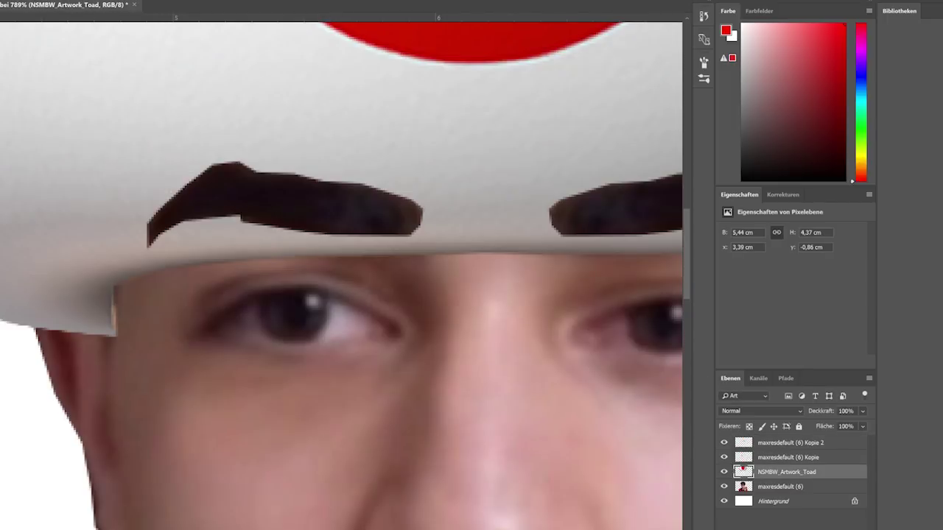
left_click_drag(116, 337, 115, 294)
scroll(454, 294, "down", 8)
scroll(295, 327, "down", 4)
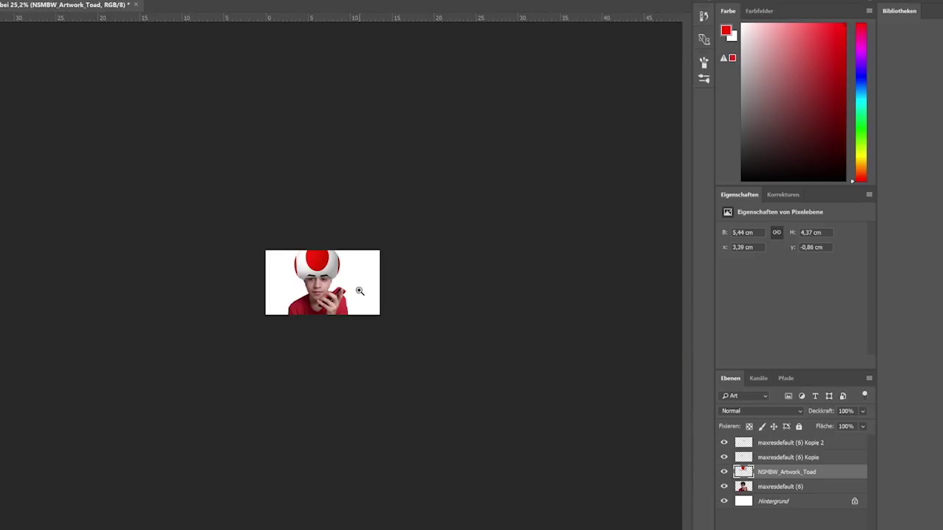
scroll(362, 288, "up", 2)
scroll(387, 289, "up", 2)
scroll(412, 293, "up", 1)
scroll(416, 295, "up", 1)
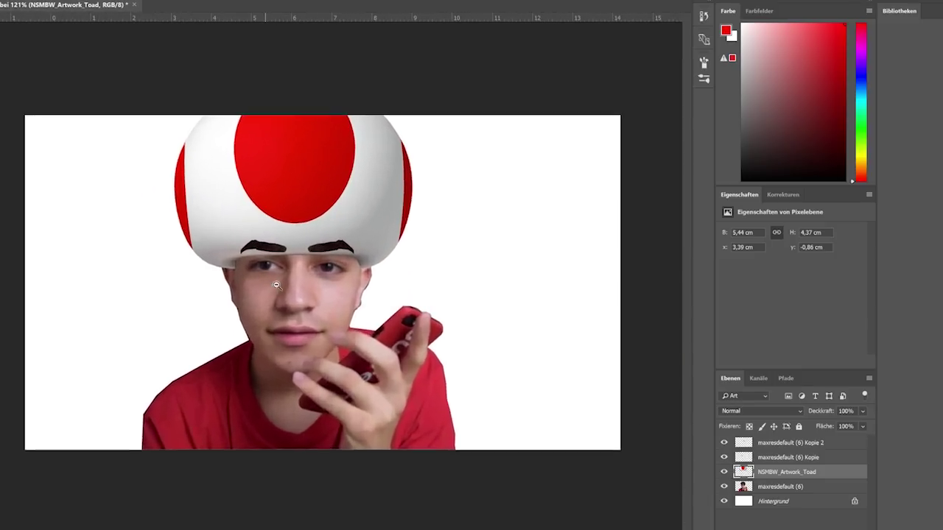
scroll(332, 297, "up", 1)
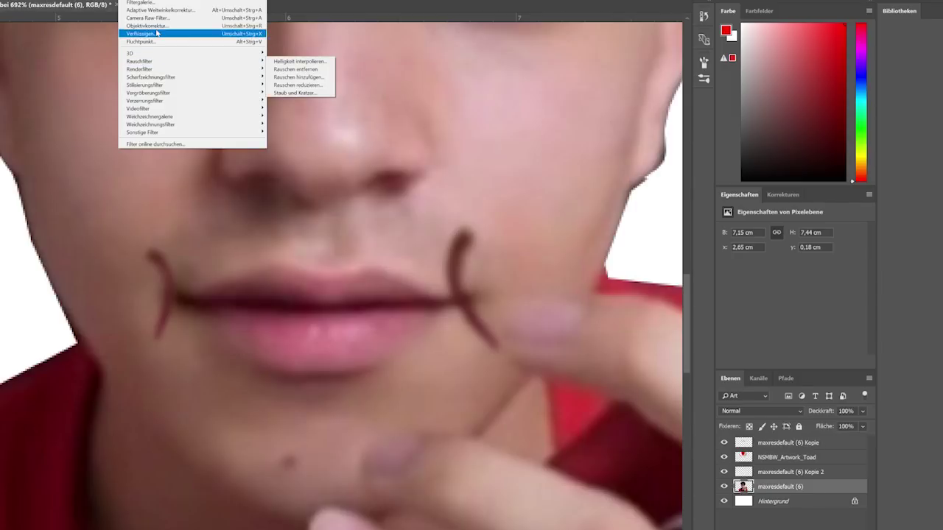
Step: Liquify the mouth into a smile, reshape the eyebrow and place a mirrored copy on the left
left_click(142, 34)
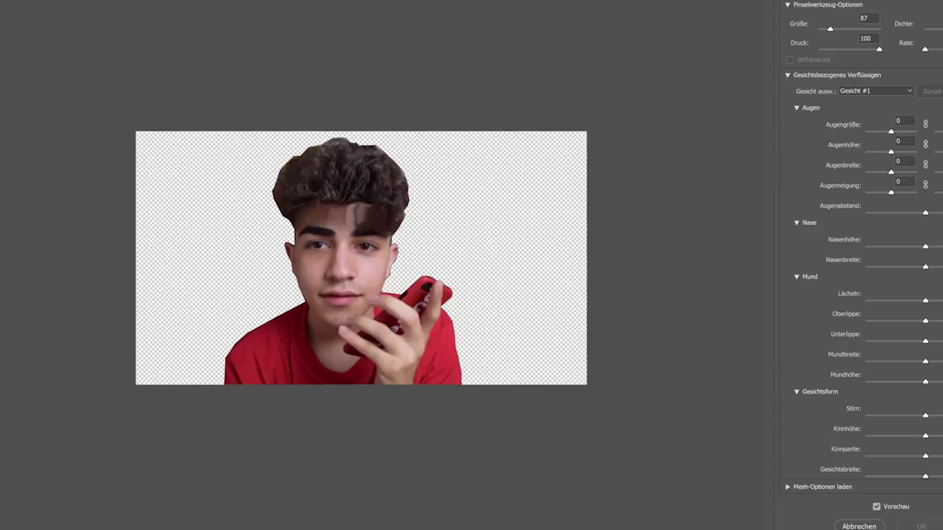
key("ctrl+plus")
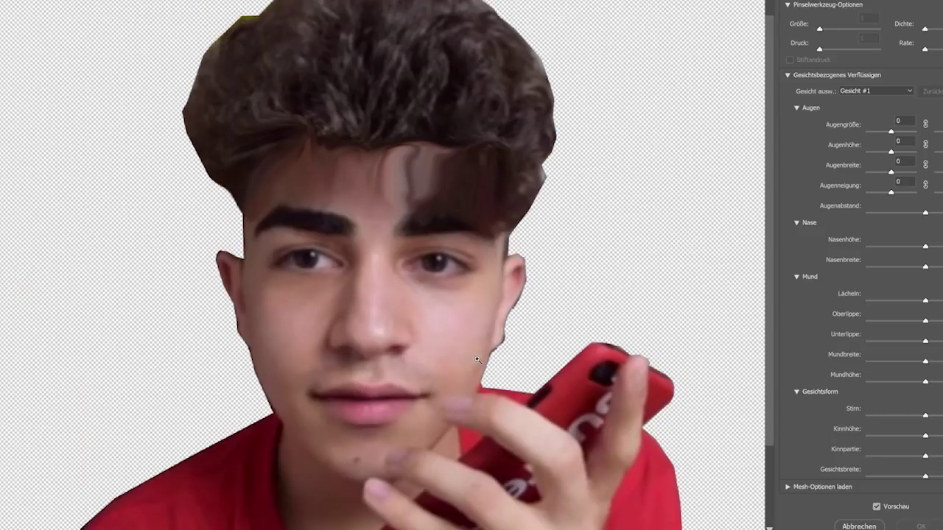
scroll(903, 440, "down", 1)
scroll(904, 440, "down", 1)
scroll(900, 431, "down", 1)
scroll(927, 355, "up", 1)
left_click_drag(926, 274, 942, 274)
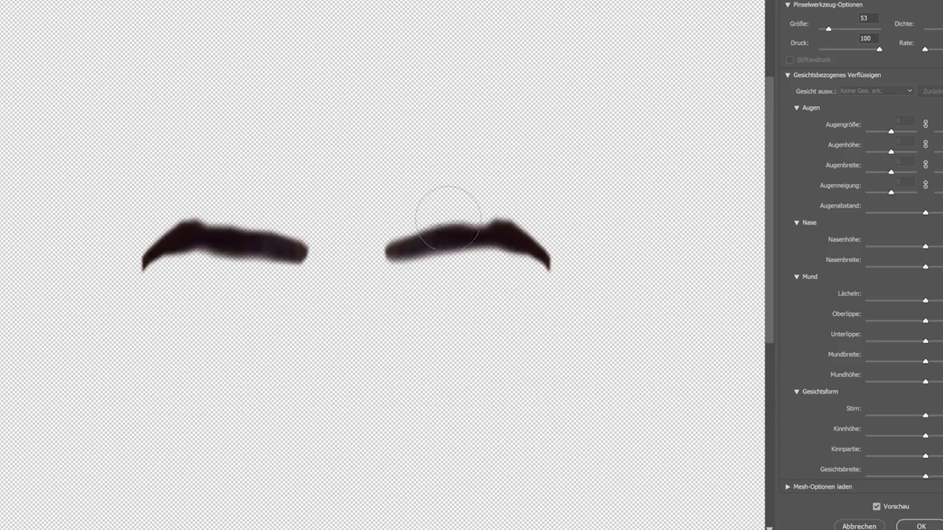
mouse_move(447, 218)
left_mouse_down()
mouse_move(420, 211)
mouse_move(406, 228)
mouse_move(420, 199)
mouse_move(388, 201)
mouse_move(427, 242)
left_mouse_up()
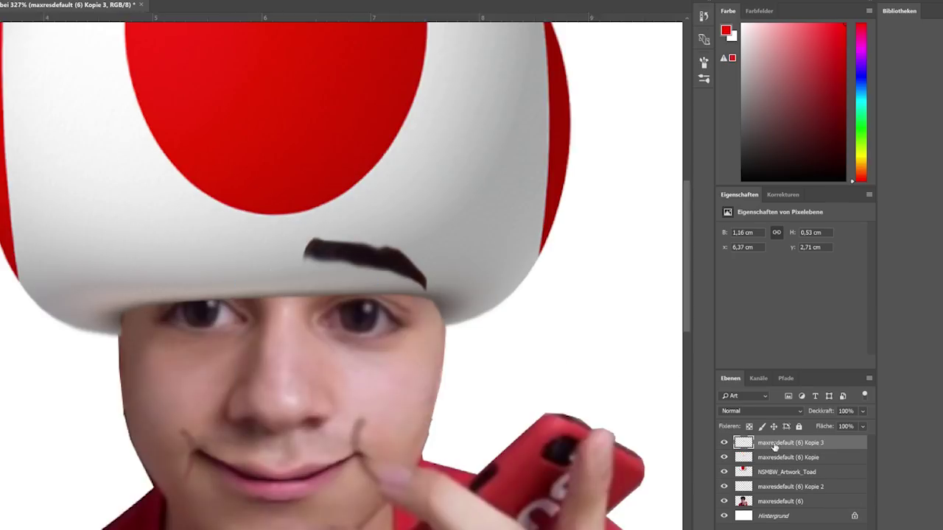
left_click_drag(454, 282, 279, 282)
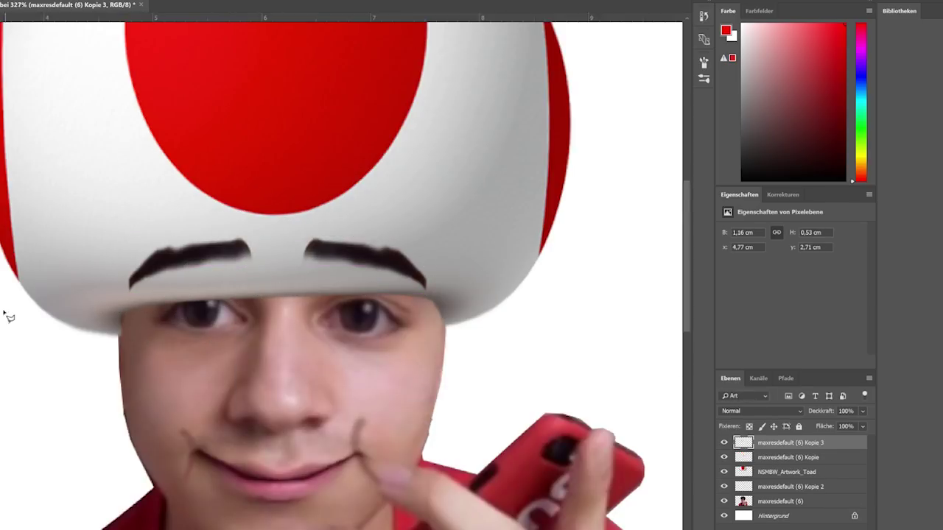
Step: Move and enlarge the Toad reference image window at the top right of the screen
scroll(400, 353, "down", 5)
scroll(376, 372, "up", 1)
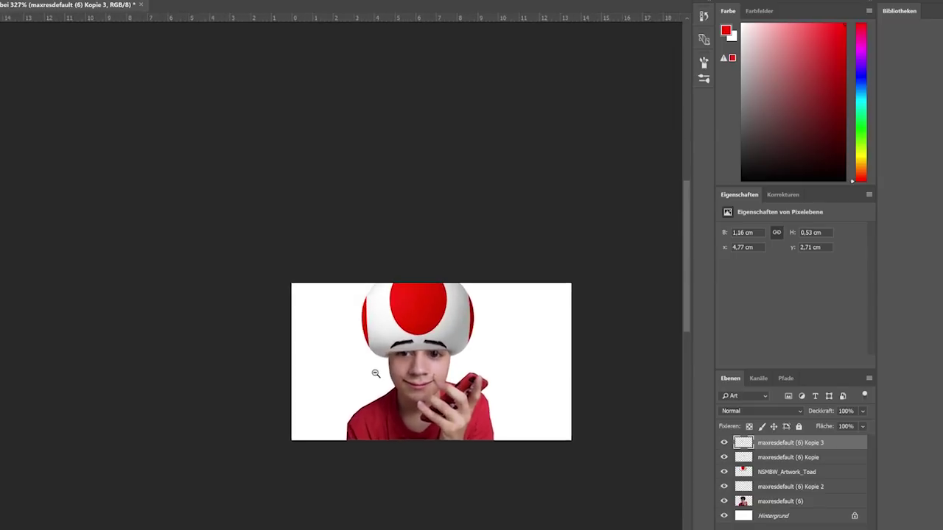
scroll(383, 372, "up", 2)
scroll(401, 366, "up", 1)
scroll(402, 366, "down", 1)
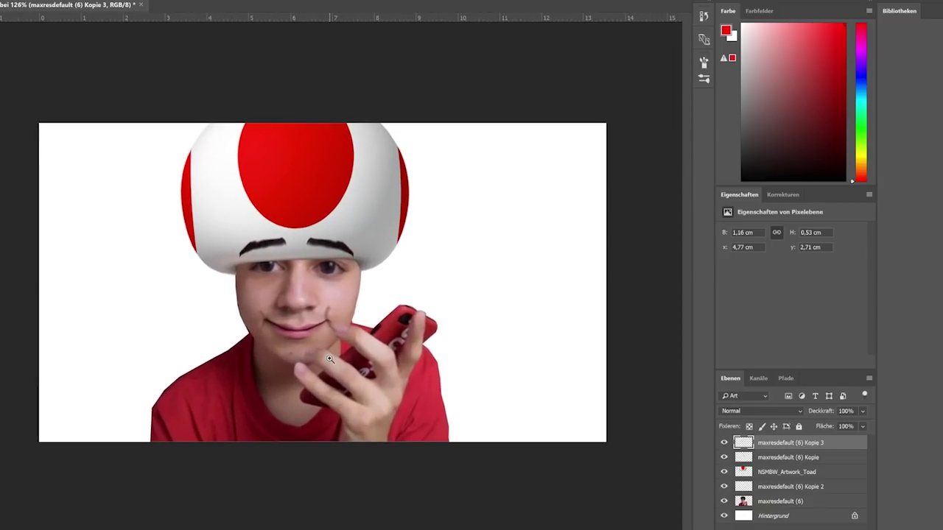
scroll(324, 355, "up", 2)
scroll(328, 350, "up", 1)
scroll(331, 347, "down", 1)
scroll(339, 338, "up", 1)
scroll(341, 269, "left", 2)
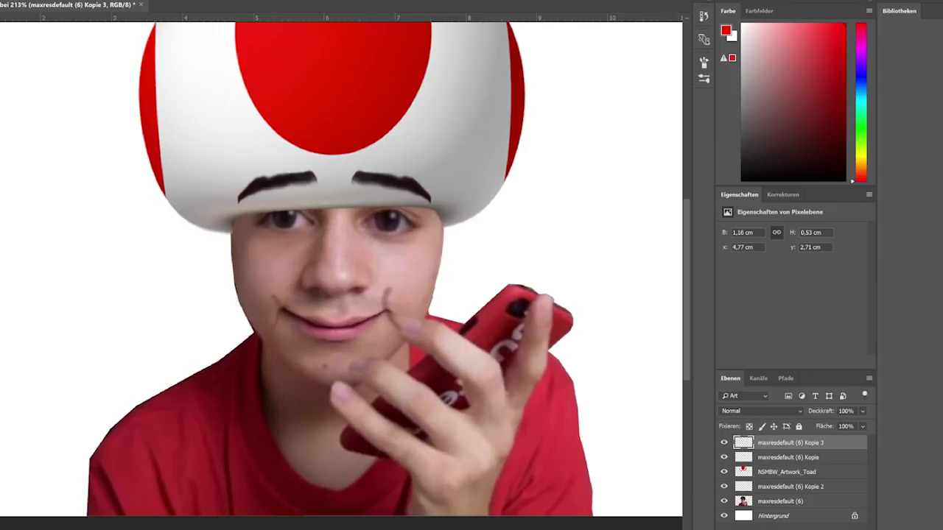
left_click_drag(665, 290, 840, 80)
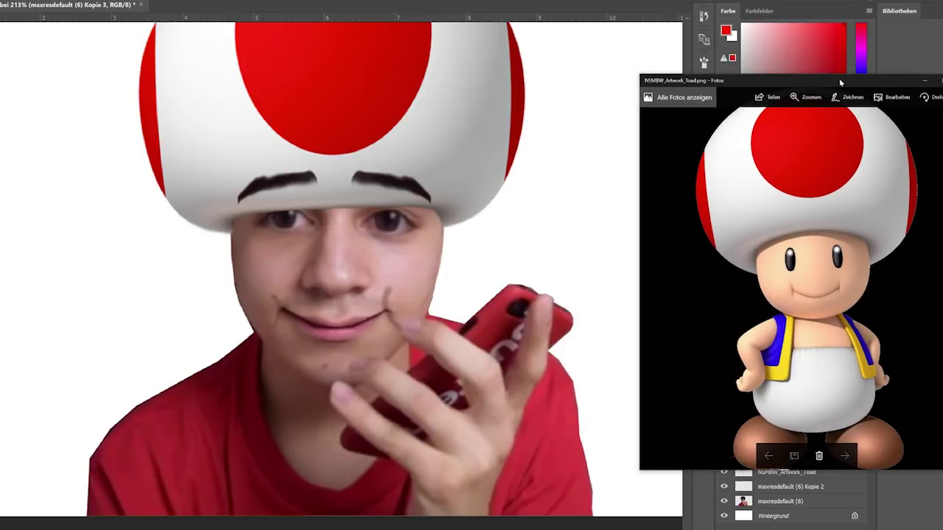
left_click_drag(641, 73, 541, 1)
left_click_drag(651, 0, 681, 2)
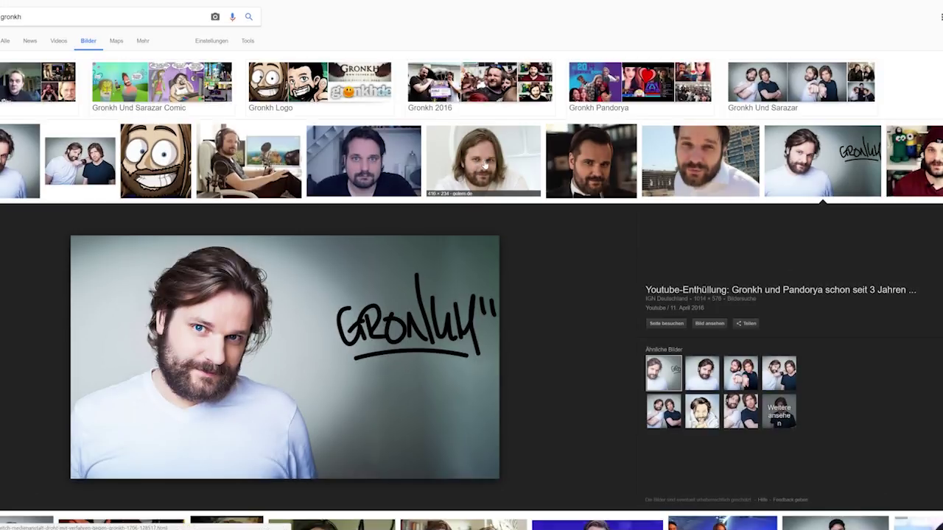
Step: Copy the GRONKH graffiti photo from Google Images and place it in a new document
left_click(483, 167)
left_click(820, 152)
right_click(274, 391)
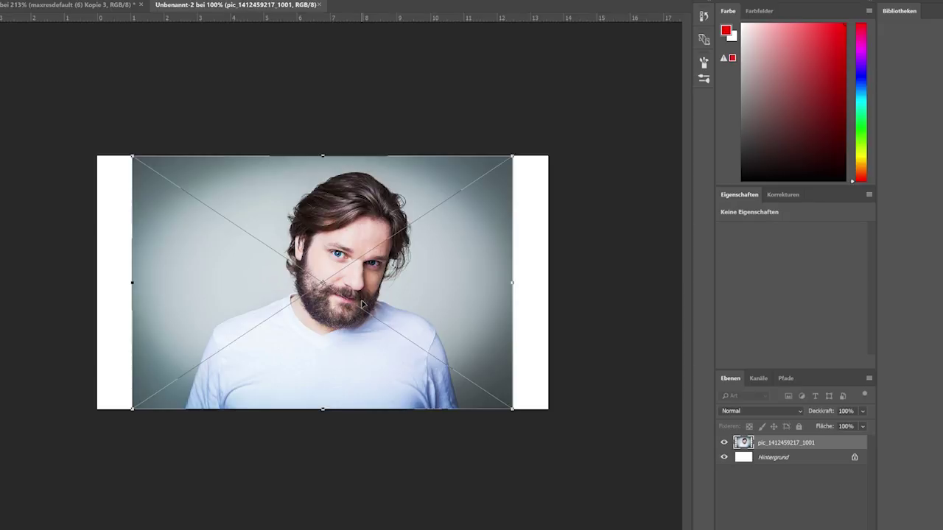
key("Return")
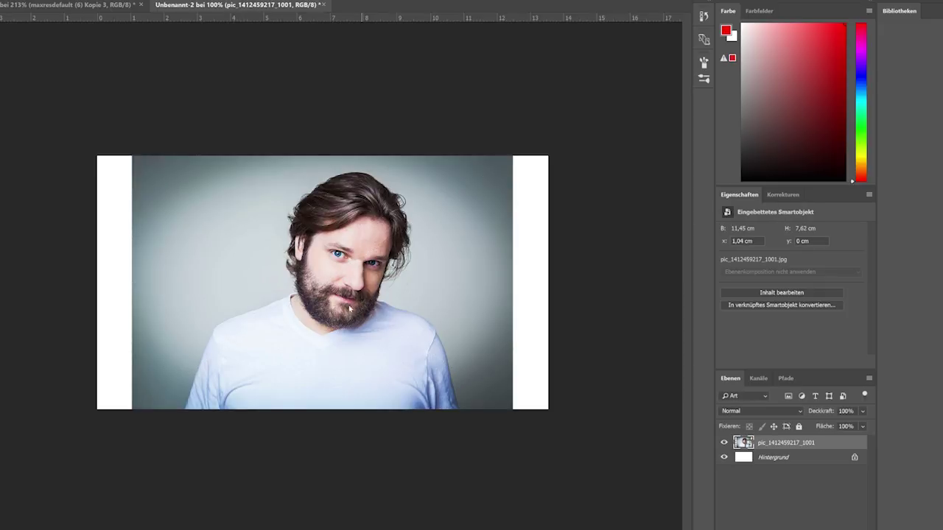
Step: Rasterize the man's photo layer and trace a lasso outline along his shirt and shoulder
mouse_move(177, 408)
left_mouse_down()
mouse_move(243, 396)
mouse_move(312, 353)
mouse_move(358, 395)
mouse_move(335, 368)
left_mouse_up()
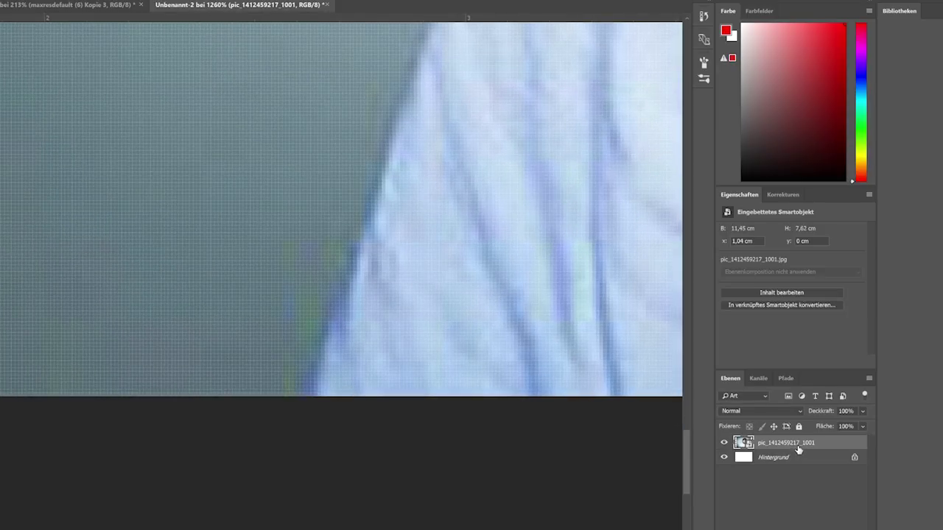
right_click(798, 450)
left_click(825, 245)
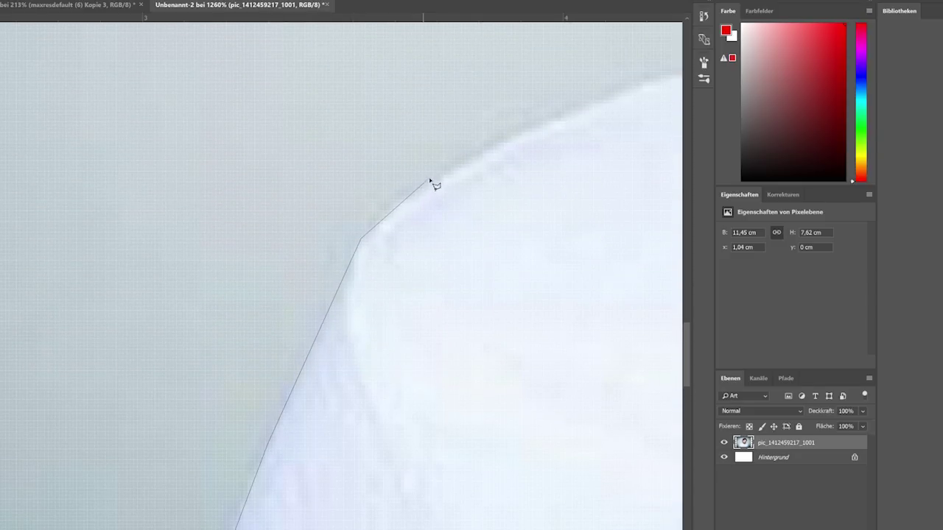
left_click(521, 131)
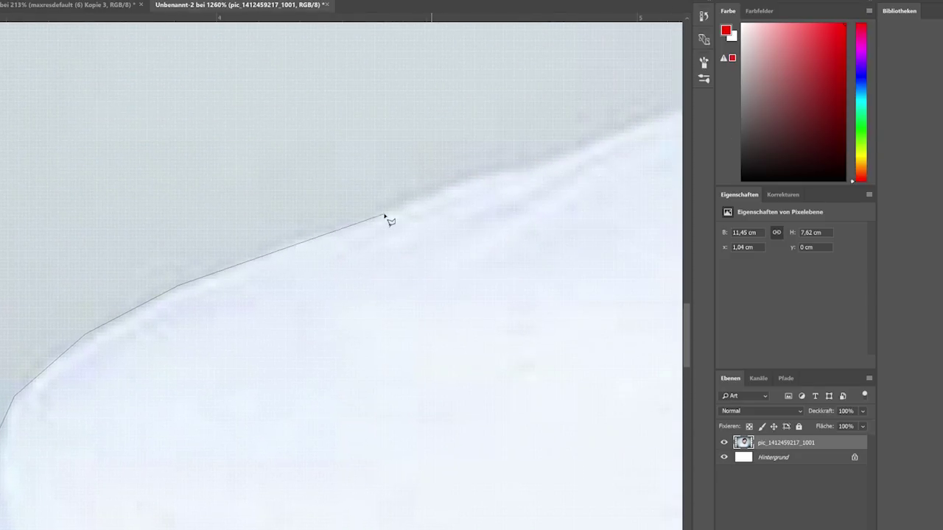
left_click(587, 138)
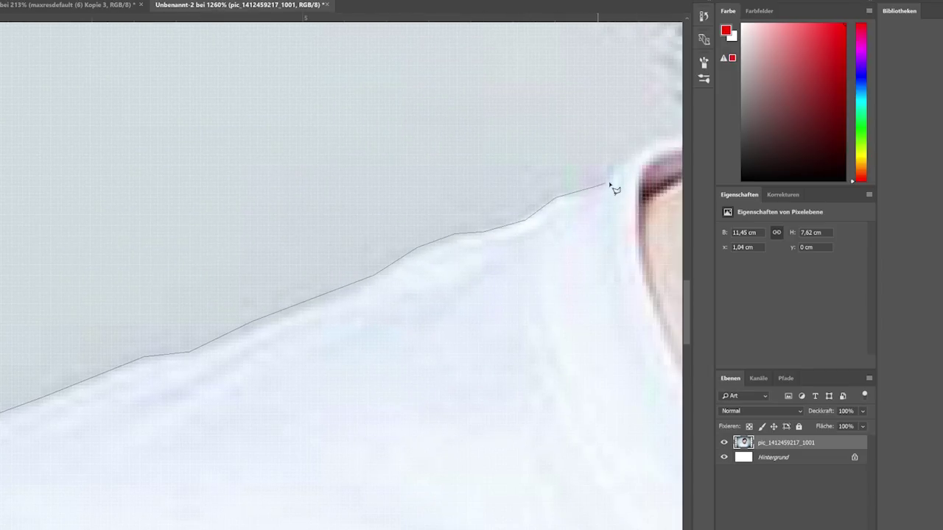
left_click(612, 160)
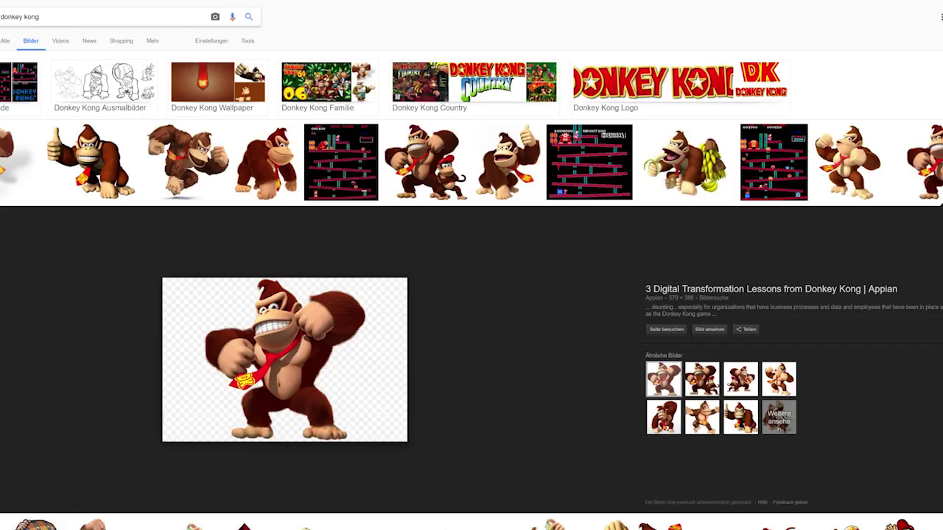
Step: Search 'bulk bodybuilder' and copy the first shirtless bodybuilder photo
type("bulk bodybuilder")
key("Return")
left_click(77, 116)
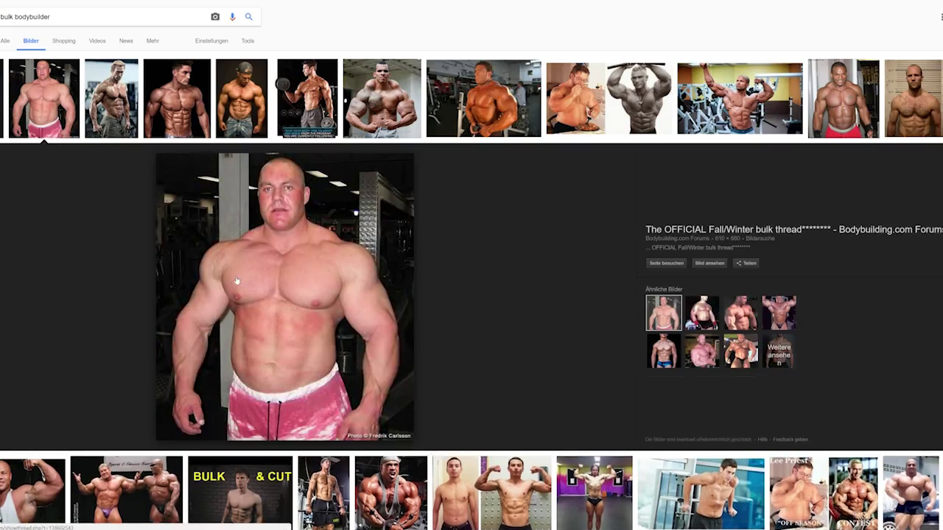
right_click(283, 322)
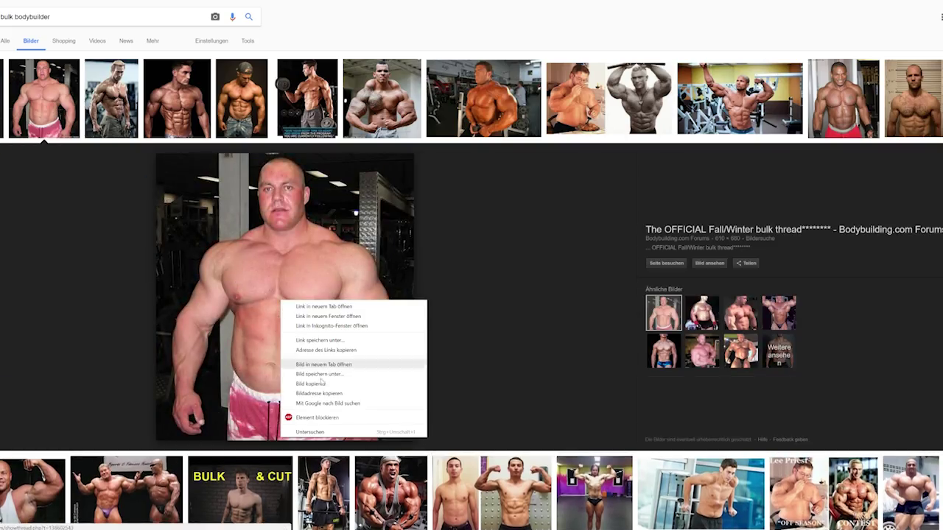
left_click(324, 376)
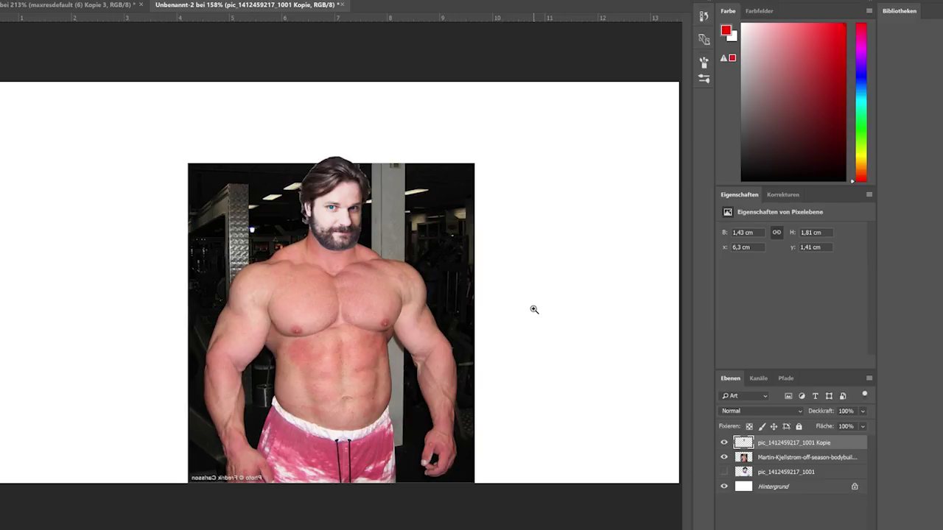
Step: Raise the cut-out head's saturation with Hue/Saturation and view the whole image
left_click_drag(354, 279, 377, 280)
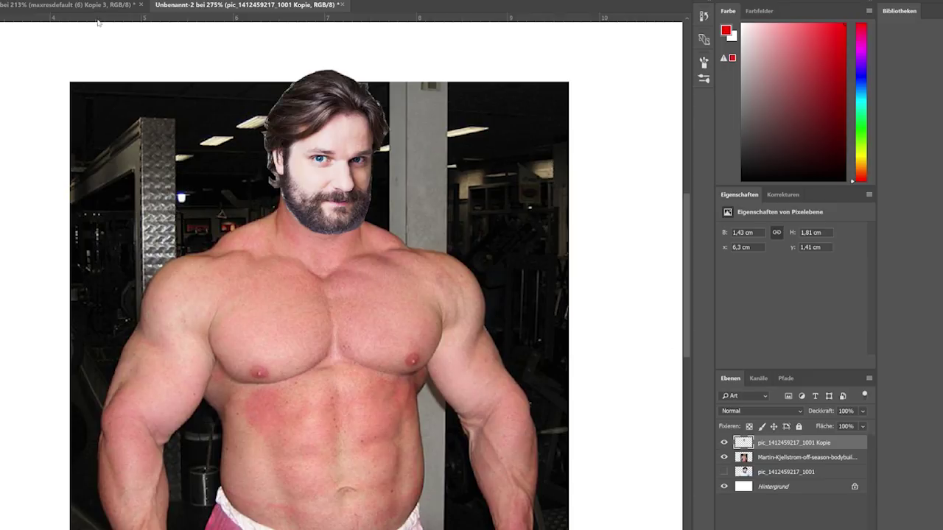
left_click(44, 0)
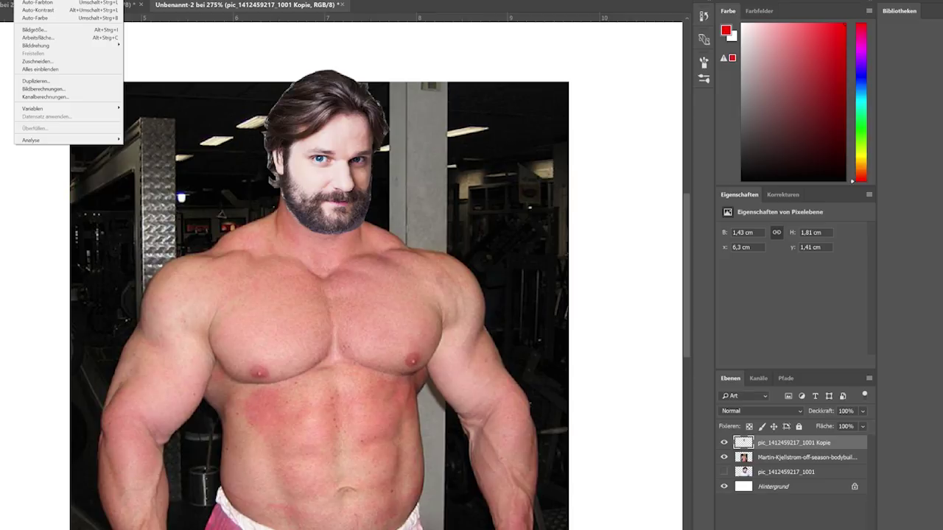
left_click(202, 33)
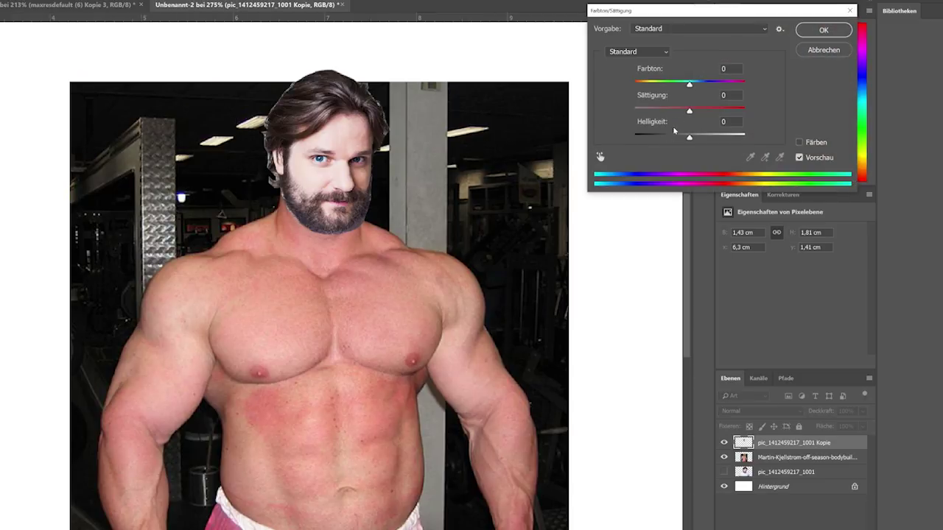
left_click_drag(710, 112, 718, 112)
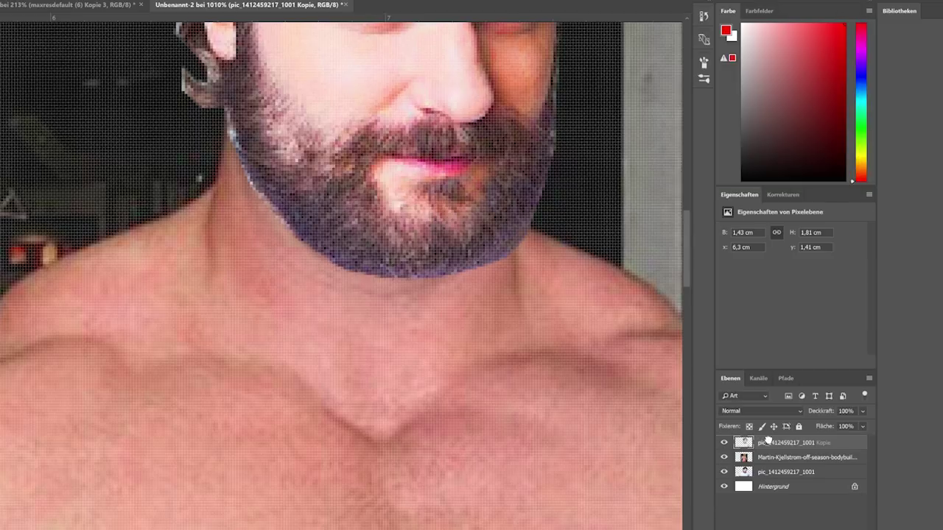
key("ctrl+0")
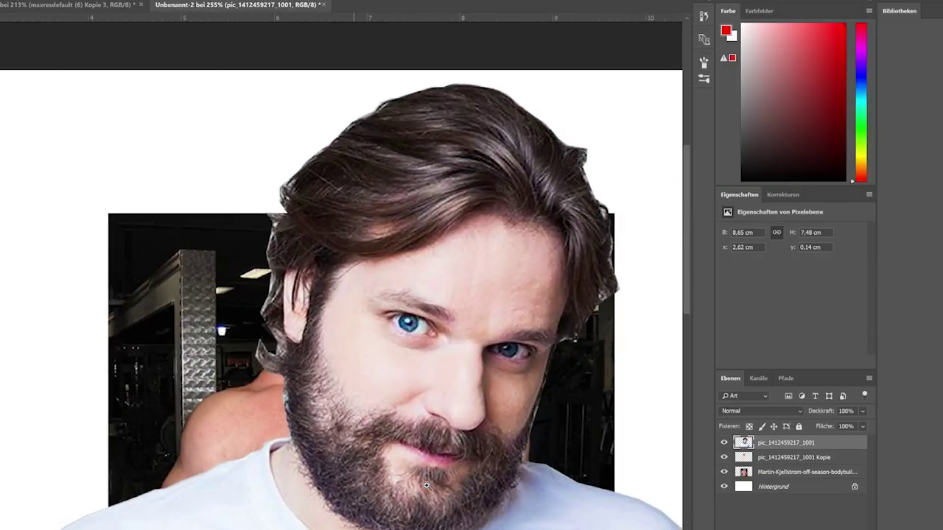
Step: Isolate a beard-hair patch by inverting and deleting around it, and add a drop shadow to the head
left_click_drag(364, 414, 382, 468)
scroll(339, 442, "up", 4)
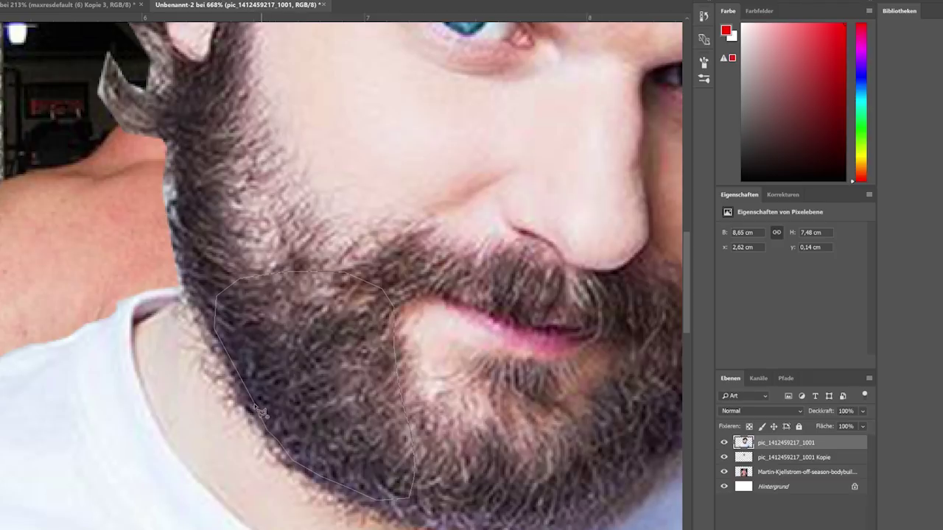
left_click_drag(254, 404, 257, 409)
right_click(292, 384)
key("Escape")
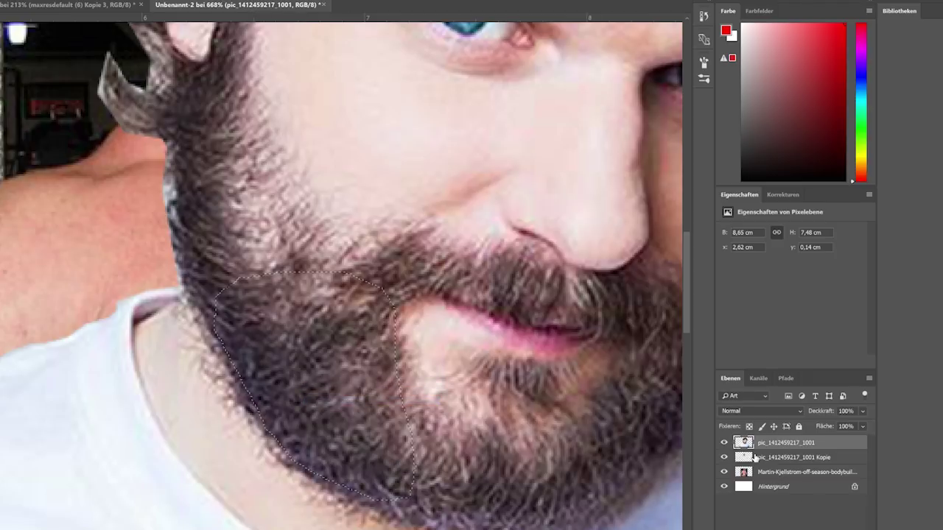
key("ctrl+shift+i")
key("Delete")
key("ctrl+d")
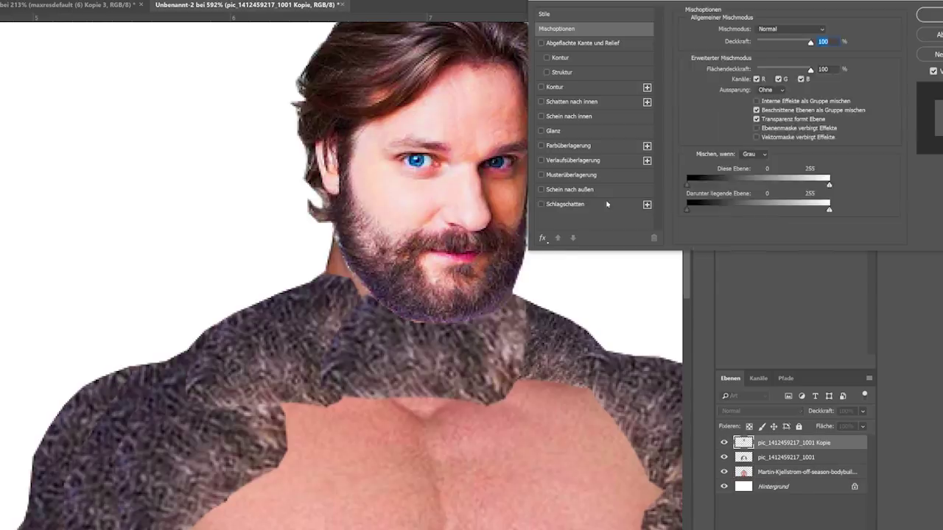
left_click(565, 204)
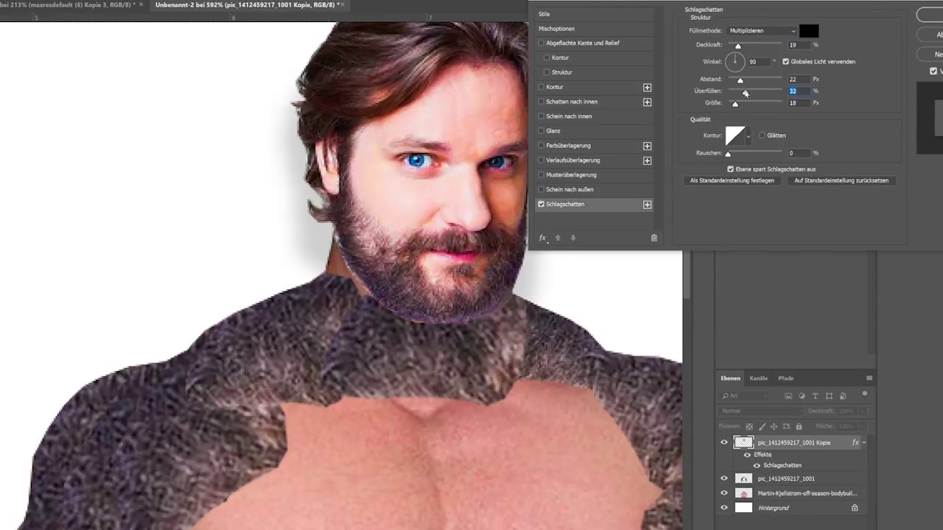
Step: Confirm the drop shadow, soften the torso's fur edges on the layer mask, and start the 'donkey kong tie png' search
key("Return")
left_click_drag(226, 253, 472, 192)
left_click_drag(442, 221, 206, 405)
scroll(64, 479, "down", 3)
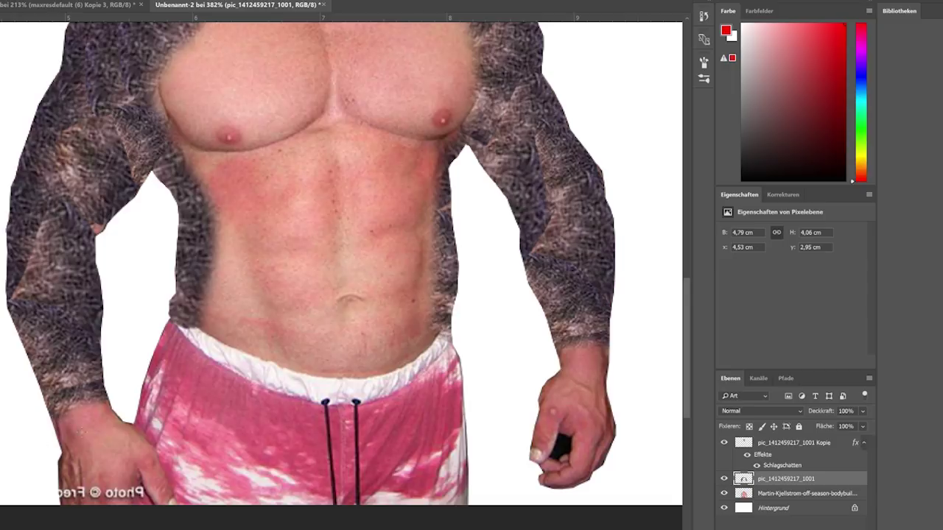
left_click_drag(294, 240, 277, 289)
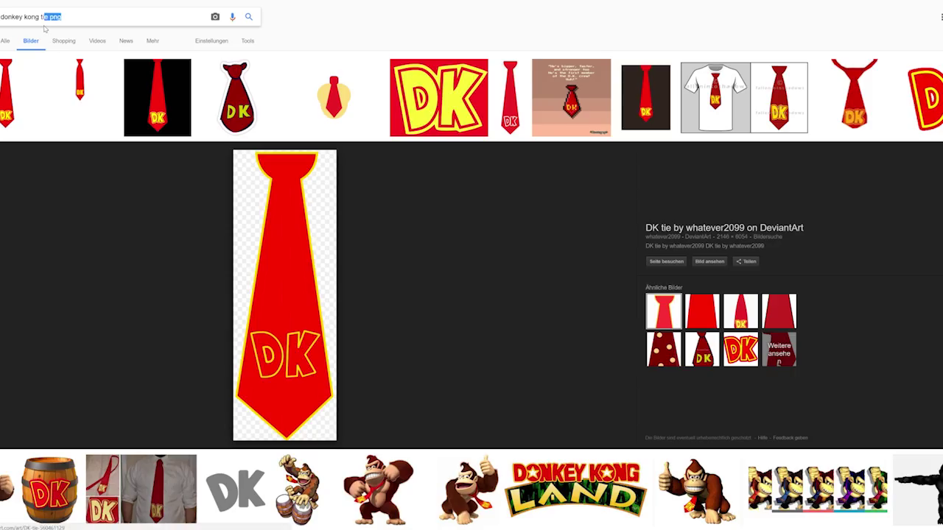
left_click_drag(44, 28, 42, 34)
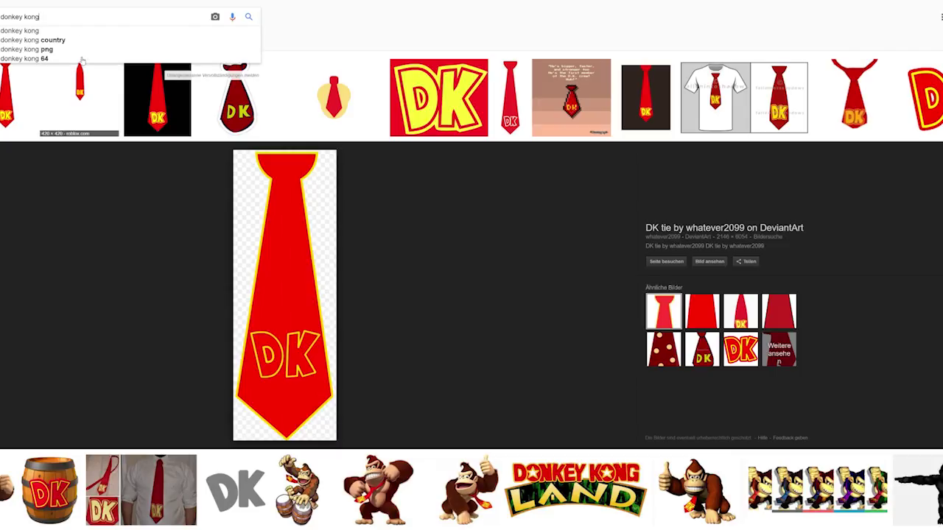
Step: Dismiss the search suggestions to view the red DK tie among the image results
left_click(329, 33)
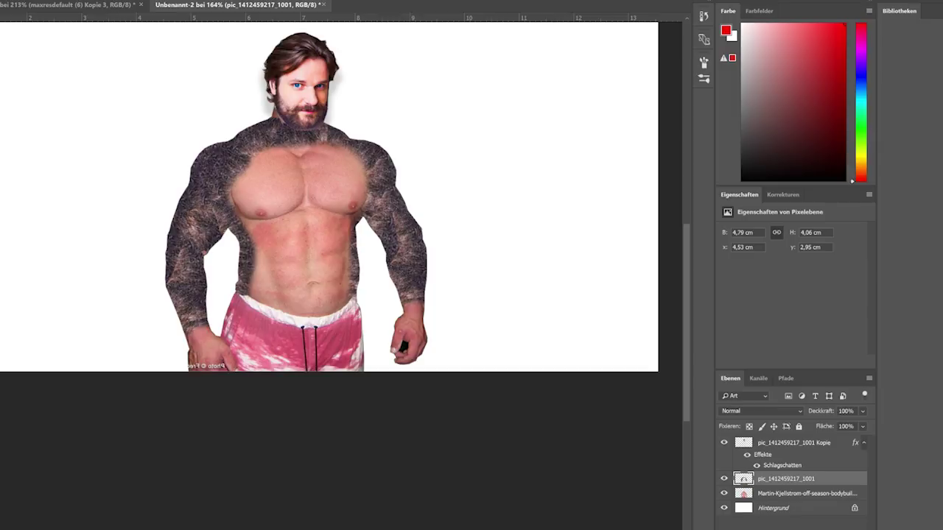
Step: Push and reshape the bearded face's nose with Liquify, checking the face up close and the whole figure
left_click(313, 285)
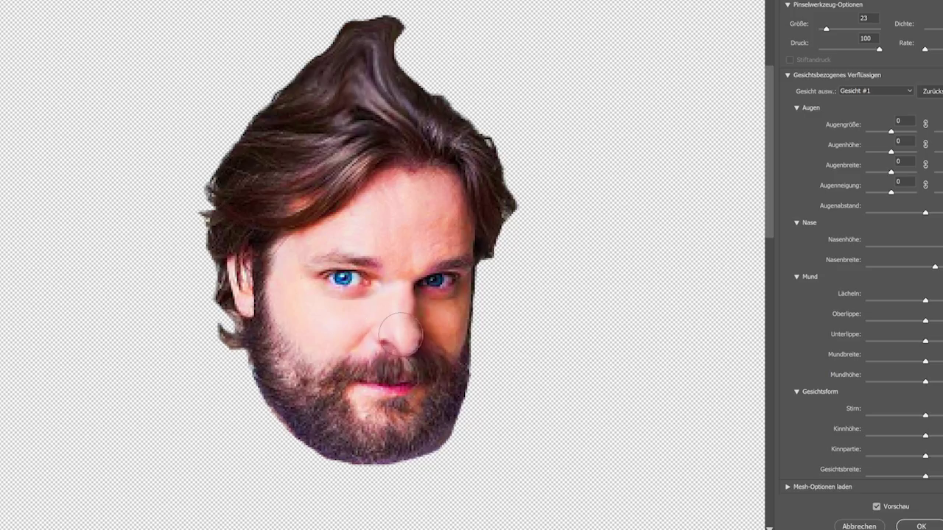
left_click_drag(405, 336, 405, 312)
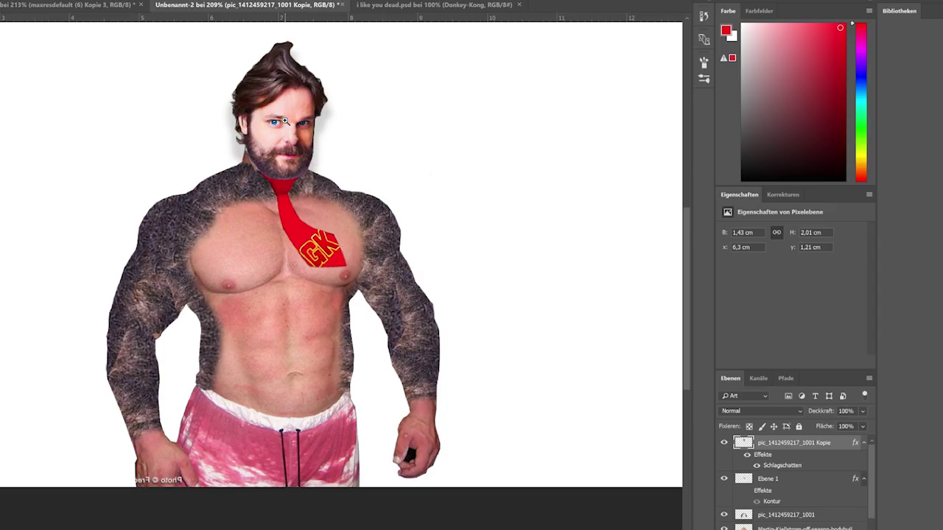
mouse_move(267, 128)
left_mouse_down()
mouse_move(379, 147)
mouse_move(343, 157)
left_mouse_up()
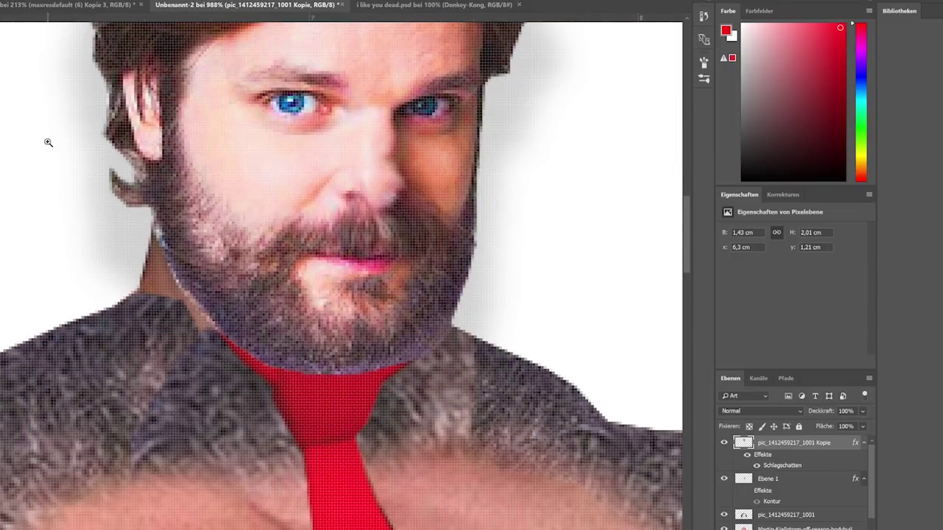
mouse_move(372, 173)
left_mouse_down()
mouse_move(358, 154)
mouse_move(385, 172)
mouse_move(346, 195)
mouse_move(383, 228)
left_mouse_up()
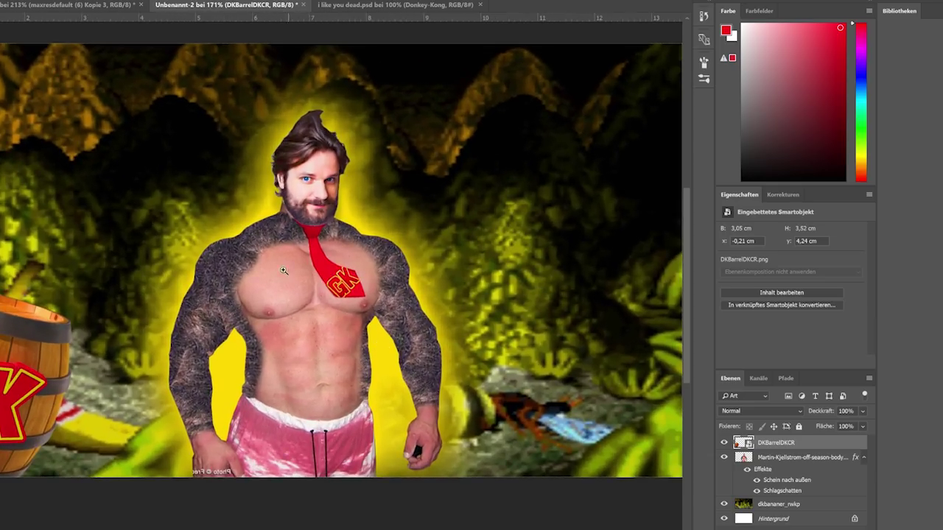
Step: Shrink the pasted shirtless-man photo and move it left in the new Unbenannt-3 document
left_click_drag(289, 258, 290, 253)
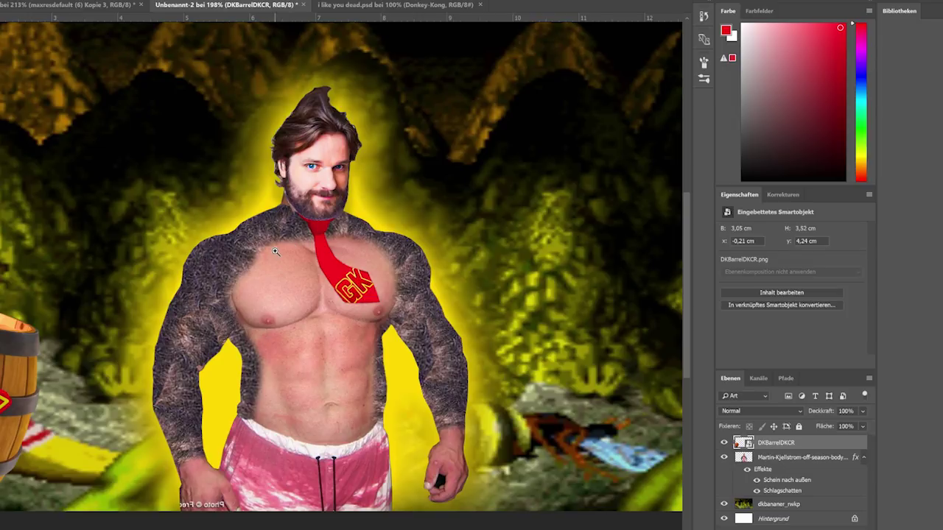
left_click_drag(339, 302, 314, 252)
left_click_drag(560, 221, 501, 236)
left_click_drag(562, 137, 432, 210)
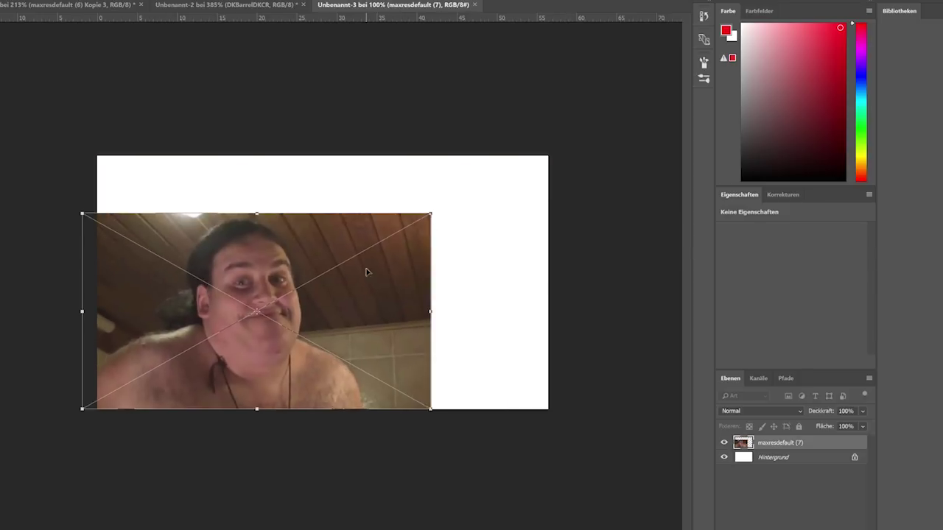
Step: Fit the man's photo on the canvas and trace his outline with the Lasso to cut him out
left_click_drag(368, 269, 437, 246)
key("Return")
left_click_drag(166, 359, 180, 334)
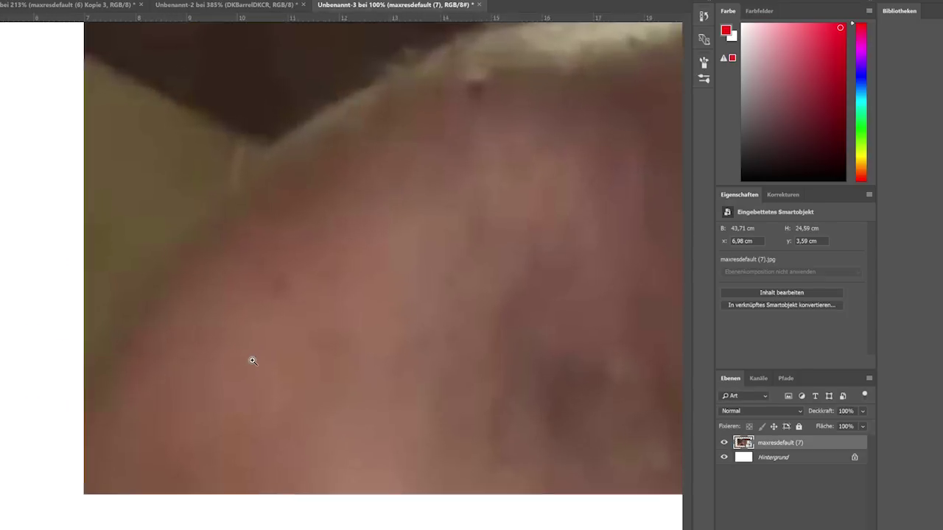
mouse_move(111, 380)
left_mouse_down()
mouse_move(274, 94)
mouse_move(678, 499)
left_mouse_up()
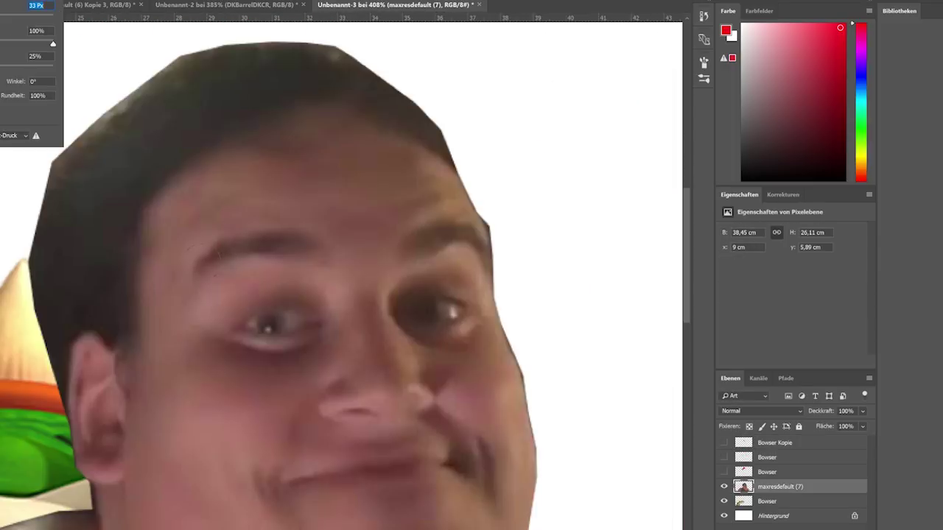
Step: Heal away both of the man's eyebrows into the skin, then zoom out
left_click_drag(204, 259, 226, 252)
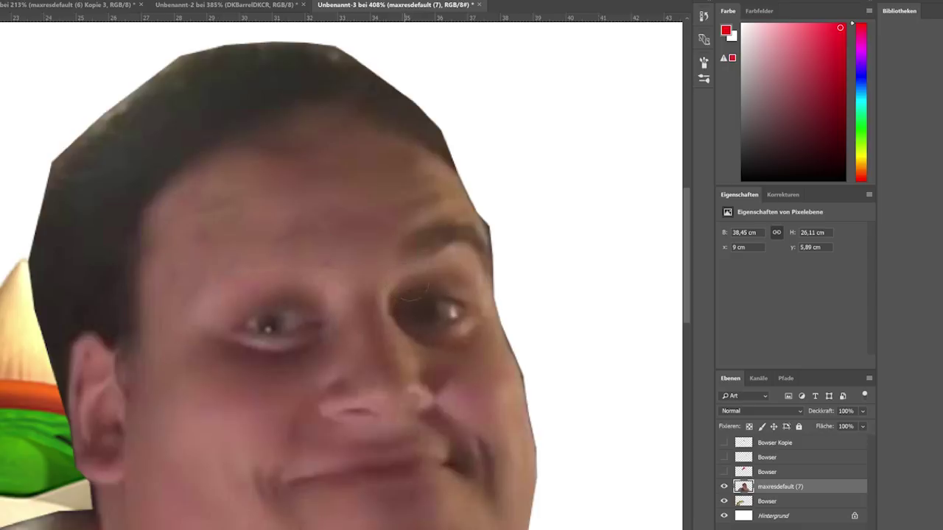
left_click_drag(394, 250, 486, 249)
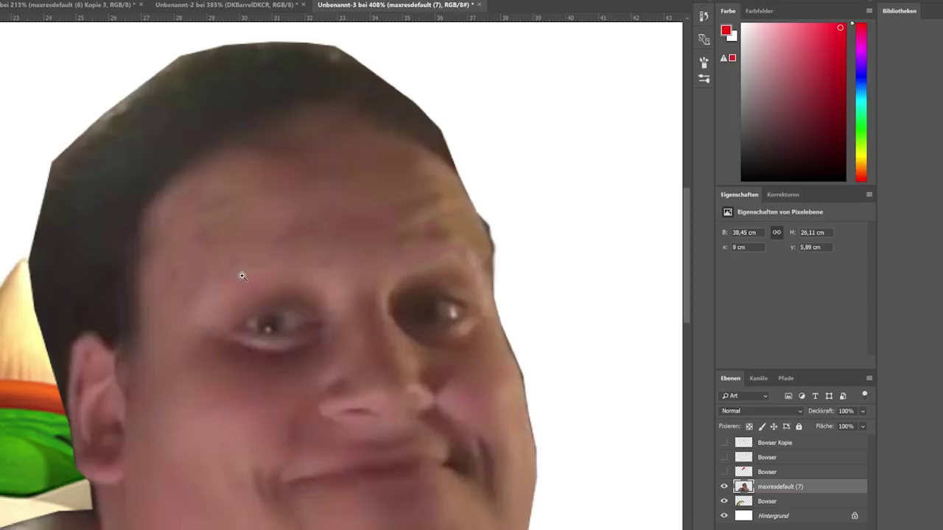
scroll(242, 277, "down", 3)
scroll(183, 309, "down", 2)
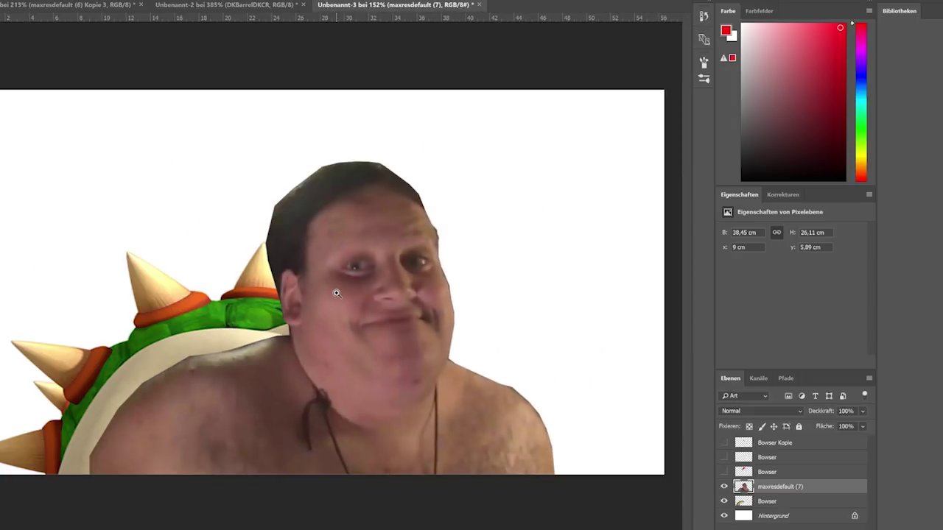
Step: Show Bowser's hidden hair and horns layers and apply the green tint to the face mask
left_click(723, 471)
left_click(723, 457)
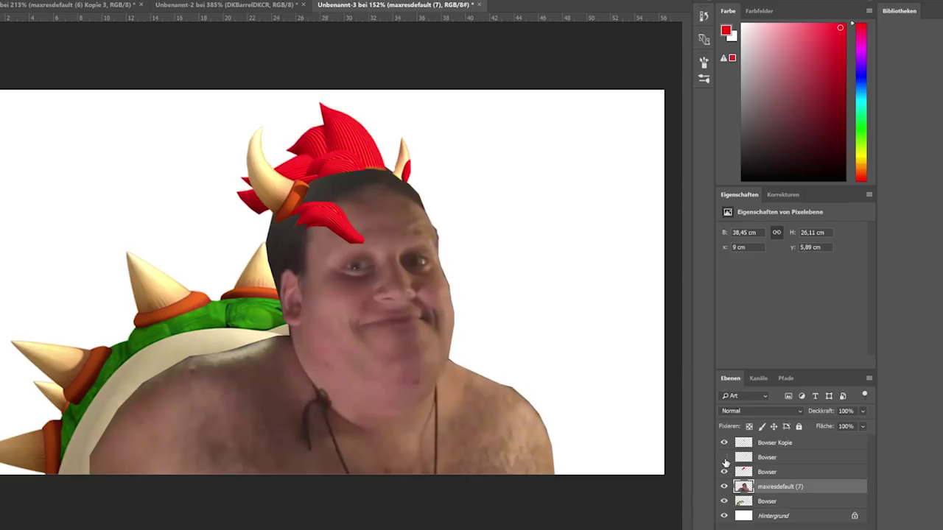
left_click(723, 442)
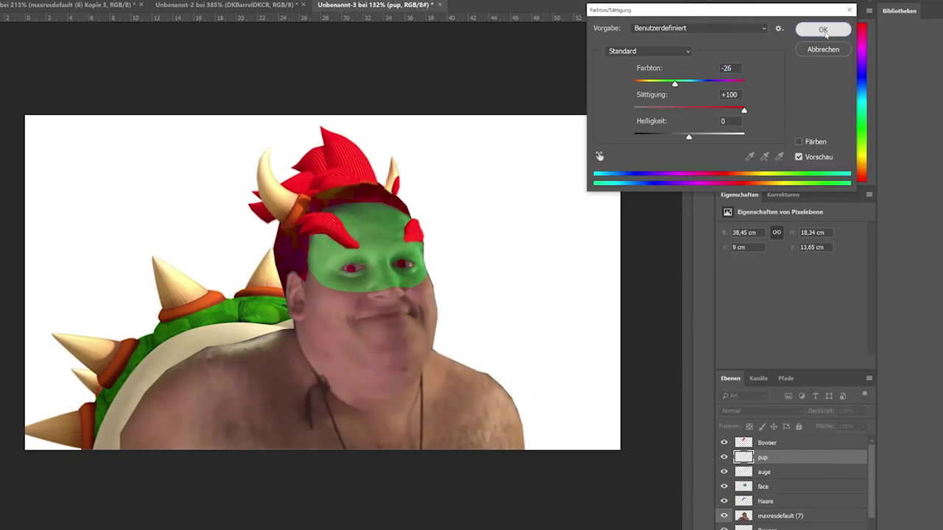
left_click(825, 30)
Step: Whiten the eyes on the auge layer with Hue/Saturation Lightness +100
left_click(779, 474)
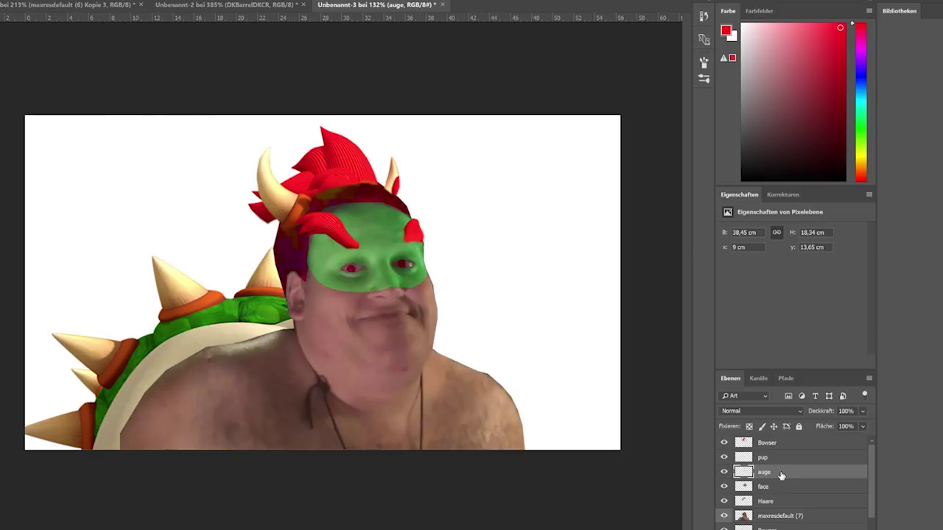
double_click(782, 476)
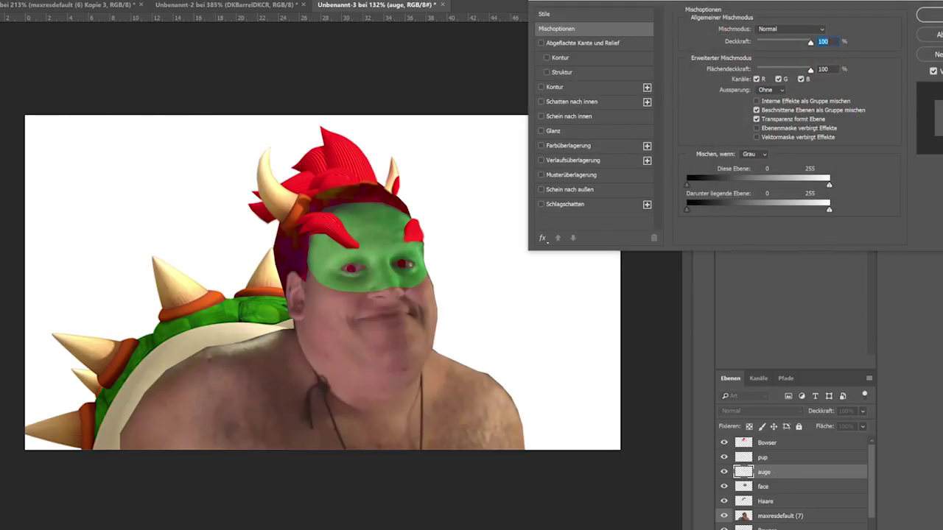
key("Escape")
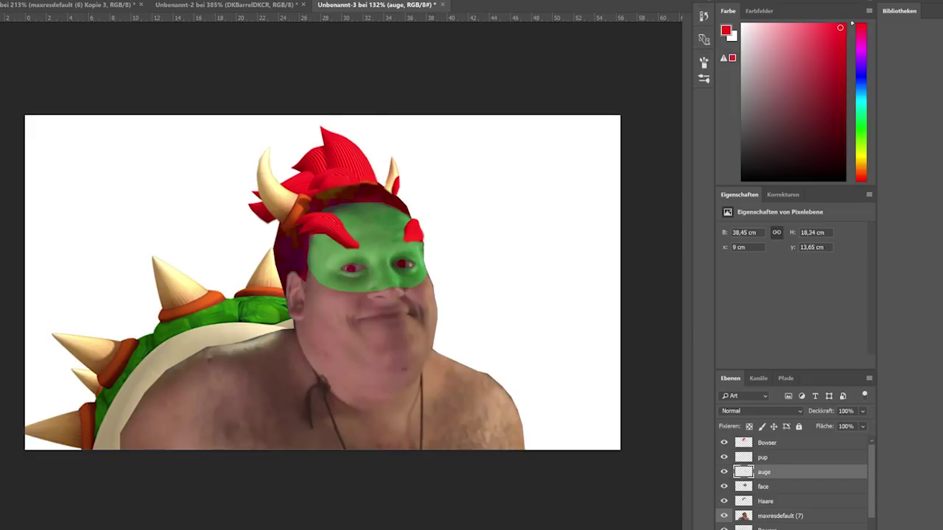
left_click(22, 0)
mouse_move(66, 21)
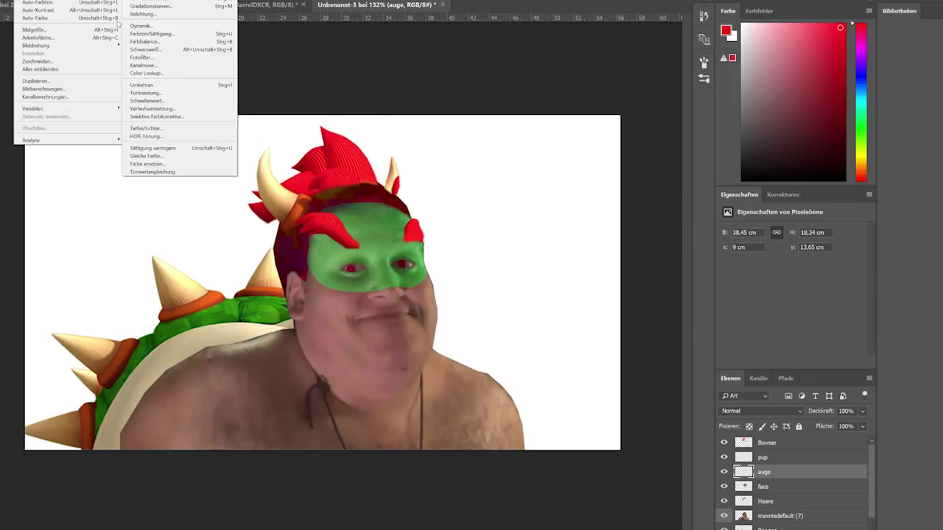
left_click(177, 33)
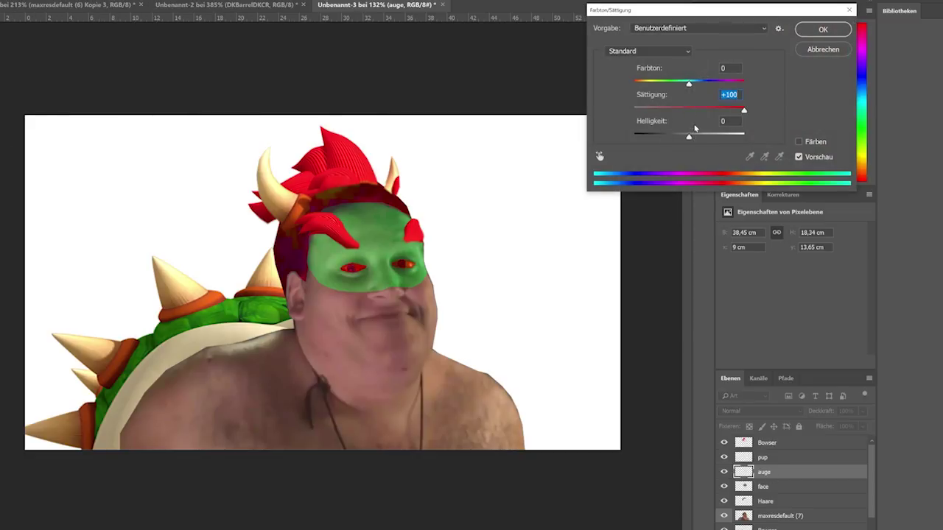
left_click_drag(689, 136, 788, 140)
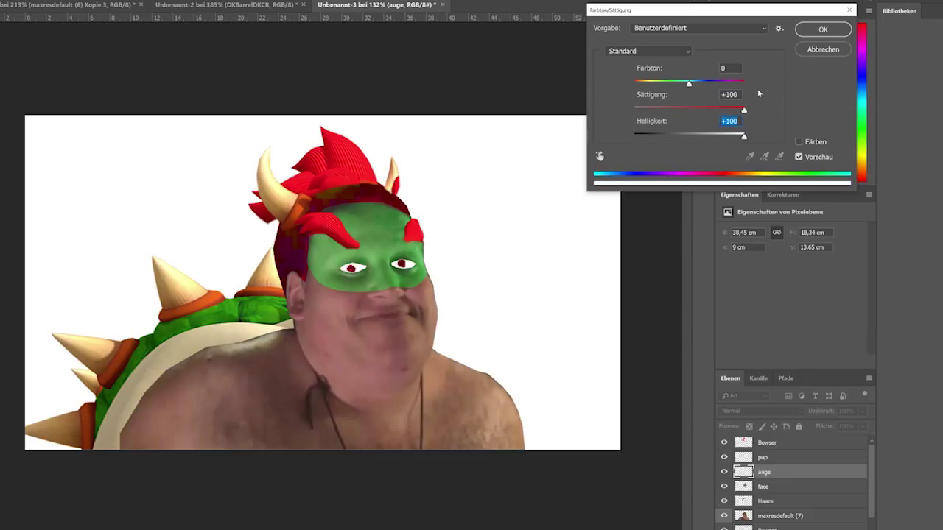
left_click(823, 30)
left_click_drag(386, 262, 616, 345)
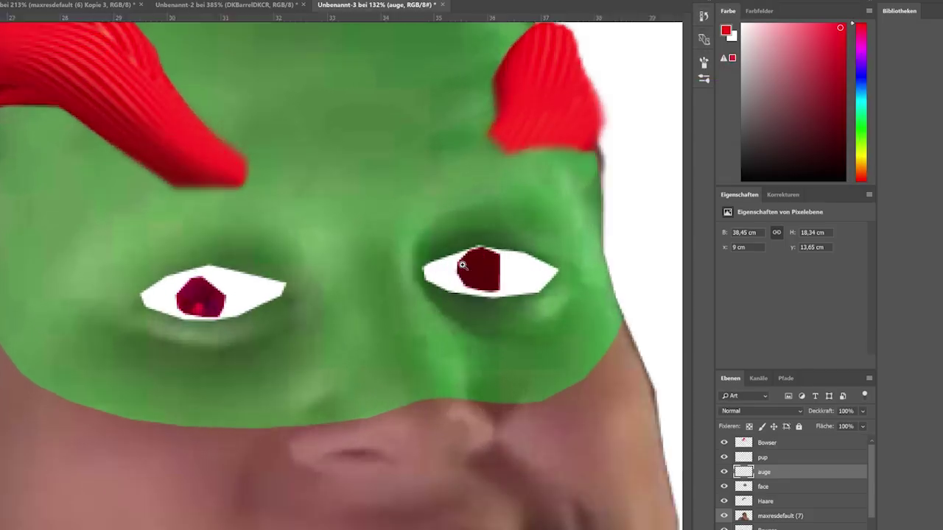
right_click(766, 468)
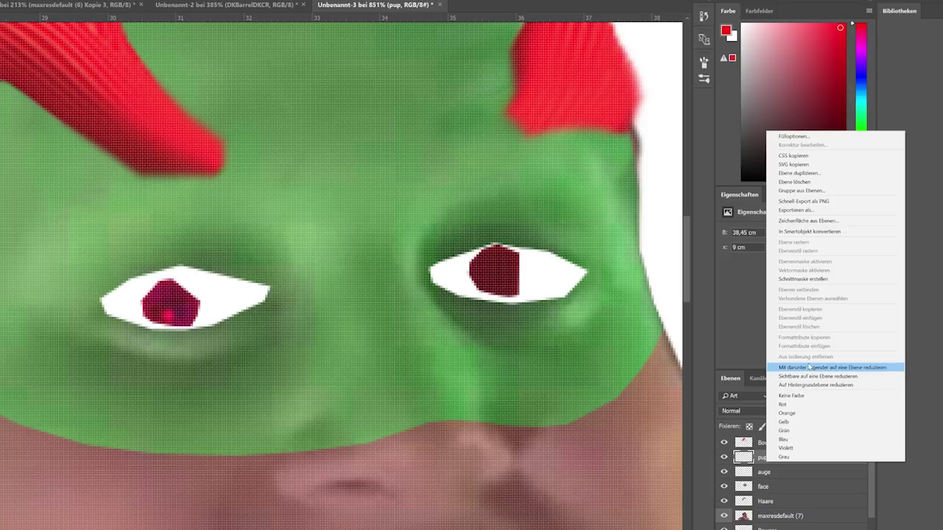
Step: Merge the pupil layer down and fit a spiked band onto the right shoulder
left_click(809, 368)
key("ctrl+t")
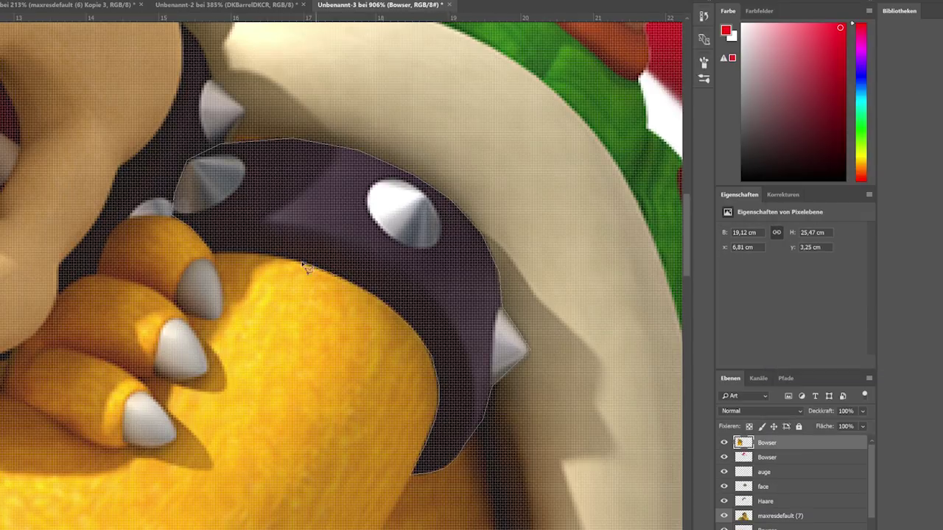
key("ctrl+0")
scroll(299, 333, "up", 5)
scroll(337, 442, "down", 4)
mouse_move(339, 364)
left_mouse_down()
mouse_move(225, 254)
mouse_move(479, 411)
mouse_move(530, 383)
left_mouse_up()
key("Return")
Step: Copy the spiked band onto the left shoulder and add a spike next to the ear
mouse_move(457, 376)
left_mouse_down("alt")
mouse_move(221, 361)
mouse_move(294, 313)
left_mouse_up("alt")
scroll(442, 369, "up", 5)
left_click(590, 372)
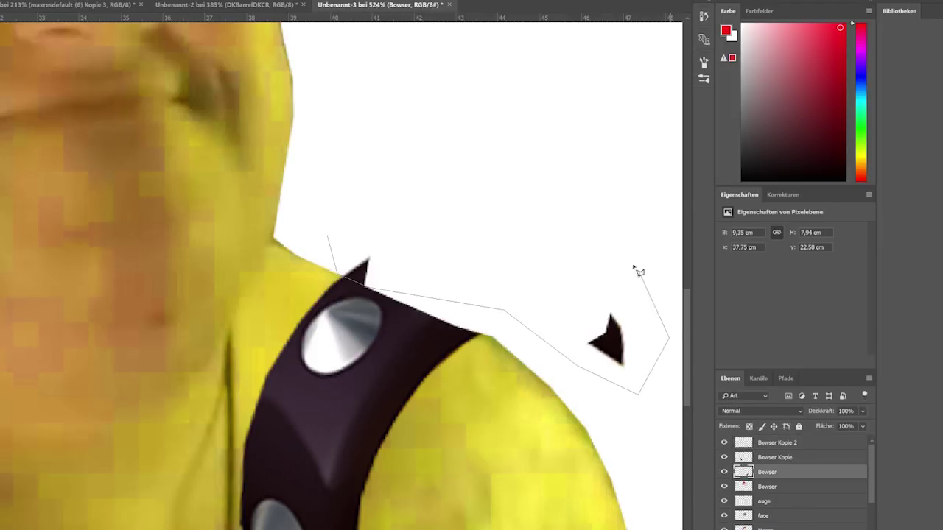
scroll(369, 294, "down", 2)
left_click(775, 457)
scroll(368, 221, "down", 3)
left_click_drag(353, 188, 376, 229, "alt")
Step: Position the placed fire image and enlarge it to cover the whole canvas
scroll(474, 291, "down", 5)
scroll(359, 285, "up", 5)
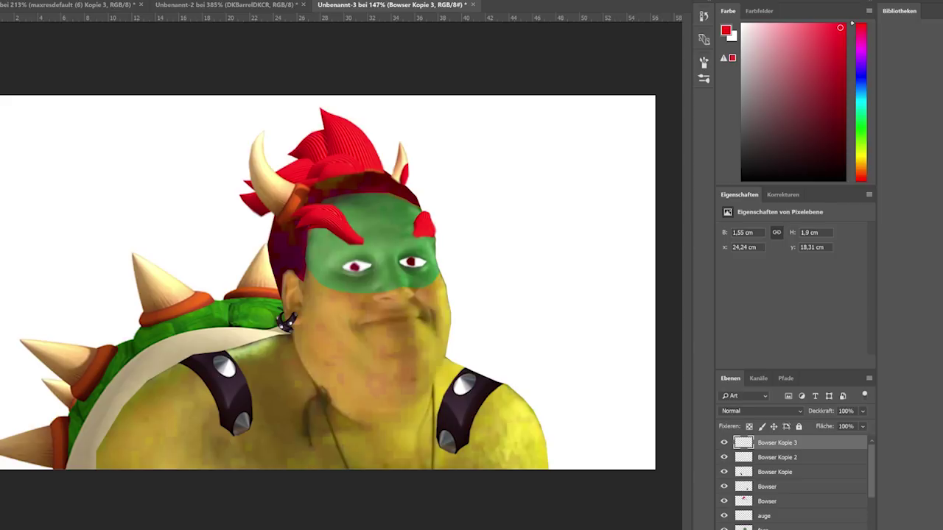
mouse_move(368, 221)
left_mouse_down()
mouse_move(221, 284)
mouse_move(204, 322)
left_mouse_up()
left_click_drag(492, 190, 671, 70)
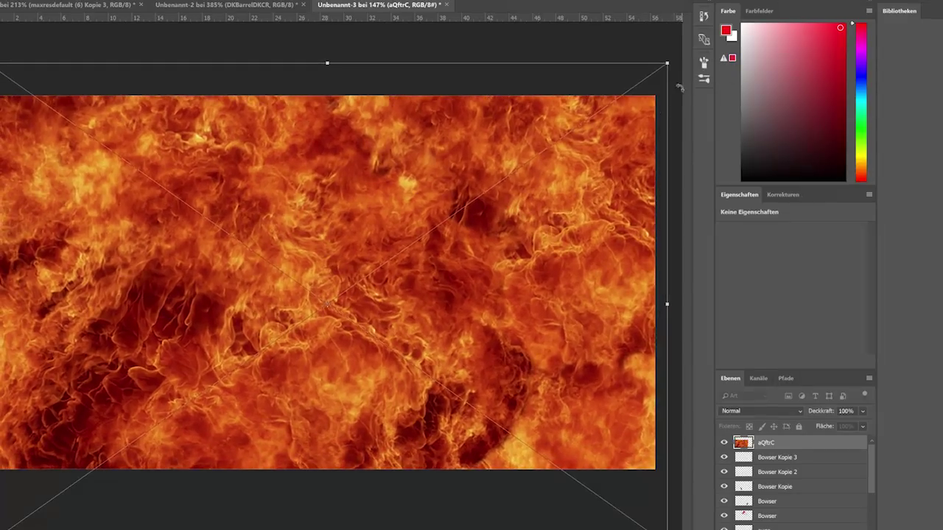
Step: Confirm the fire image's size and move the aQftrC fire layer below the figure layers
key("Return")
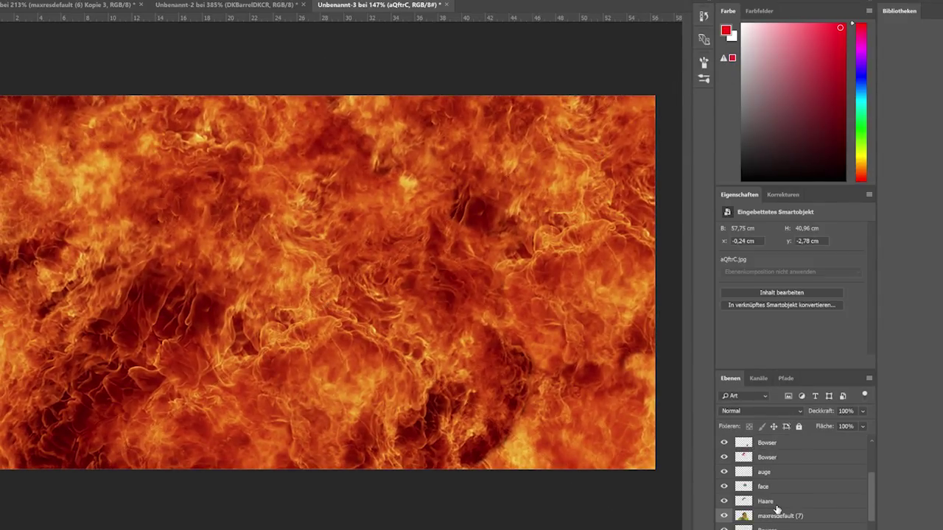
left_click_drag(782, 449, 781, 508)
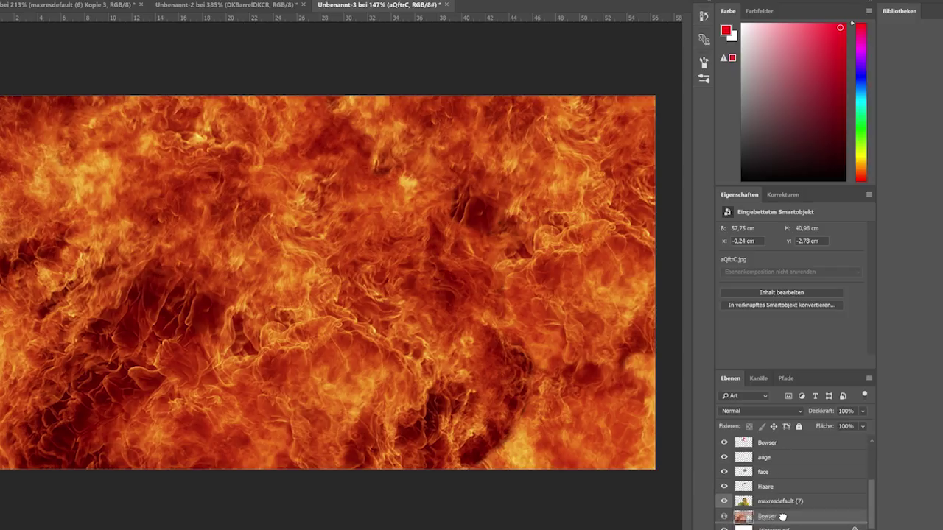
left_click_drag(781, 508, 781, 521)
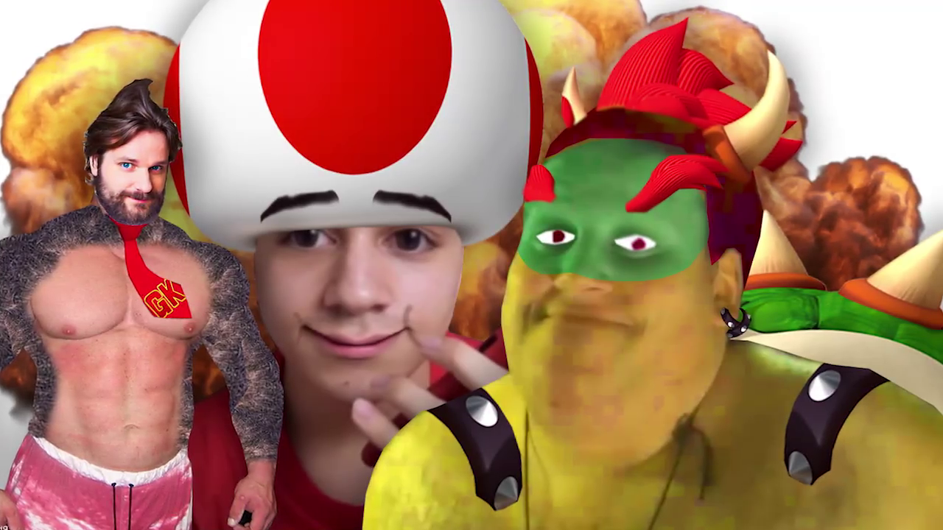